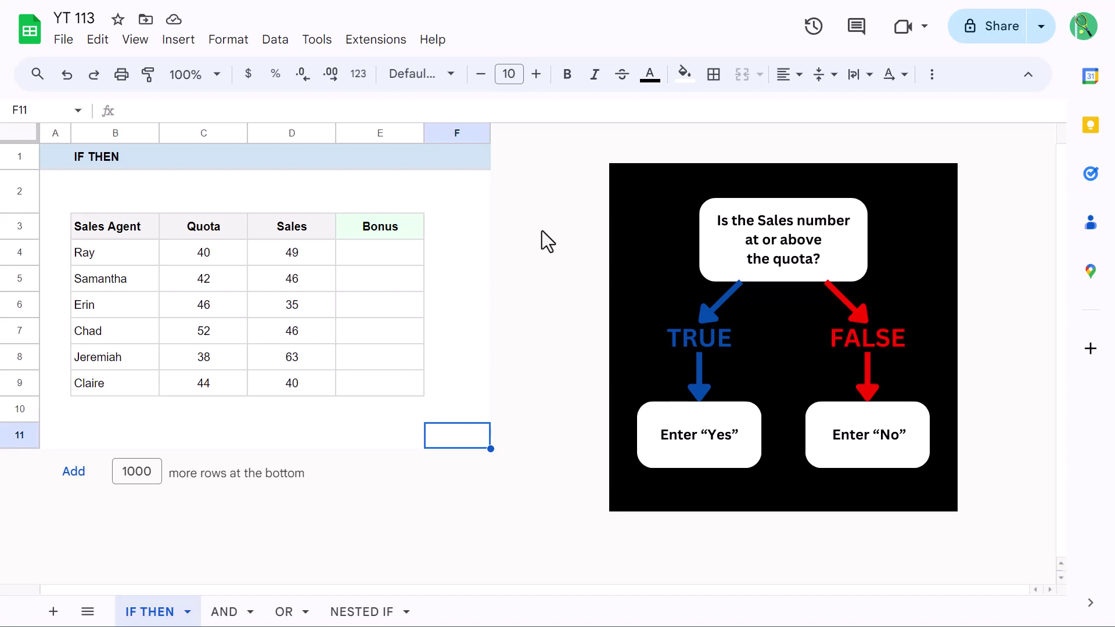
Step: Begin an IF formula in E4 that tests whether sales meet the quota, D4>=C4
left_click(410, 244)
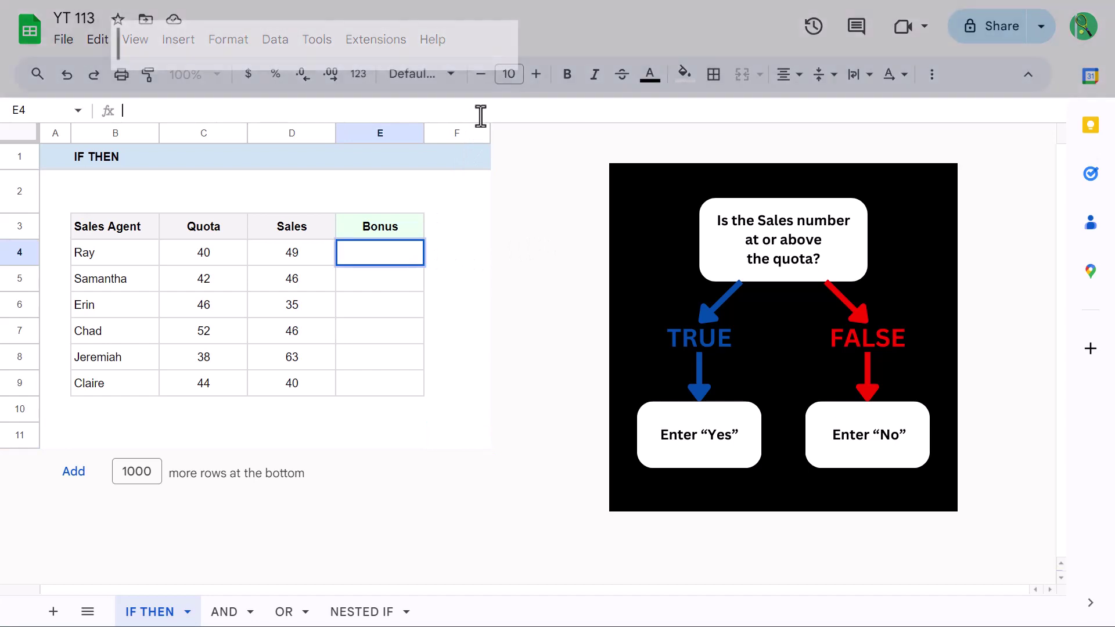
type("=if(")
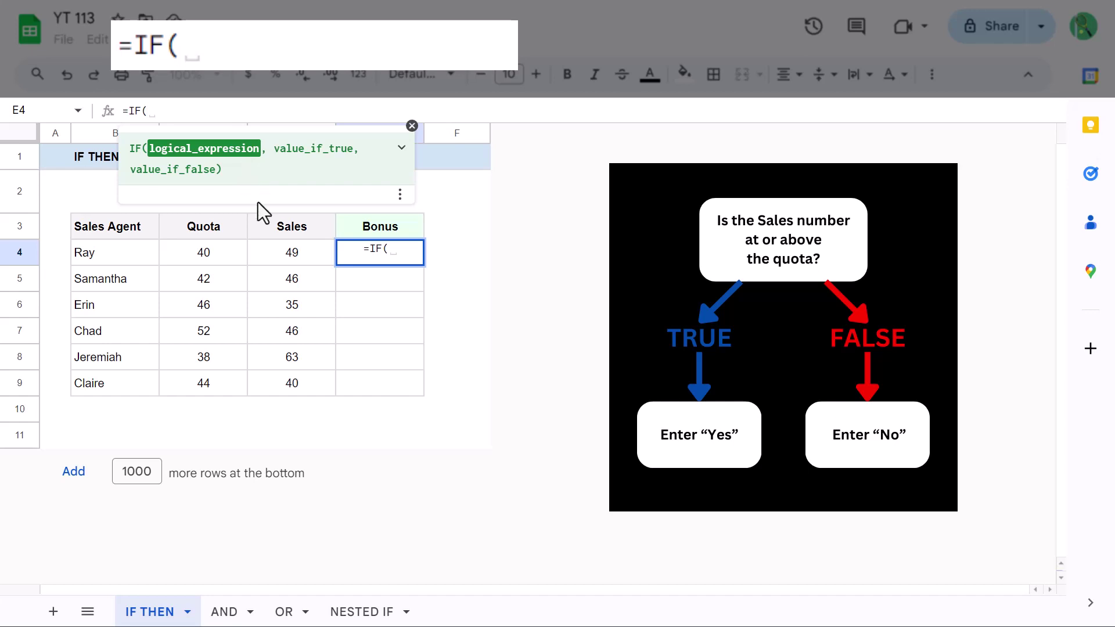
left_click(270, 253)
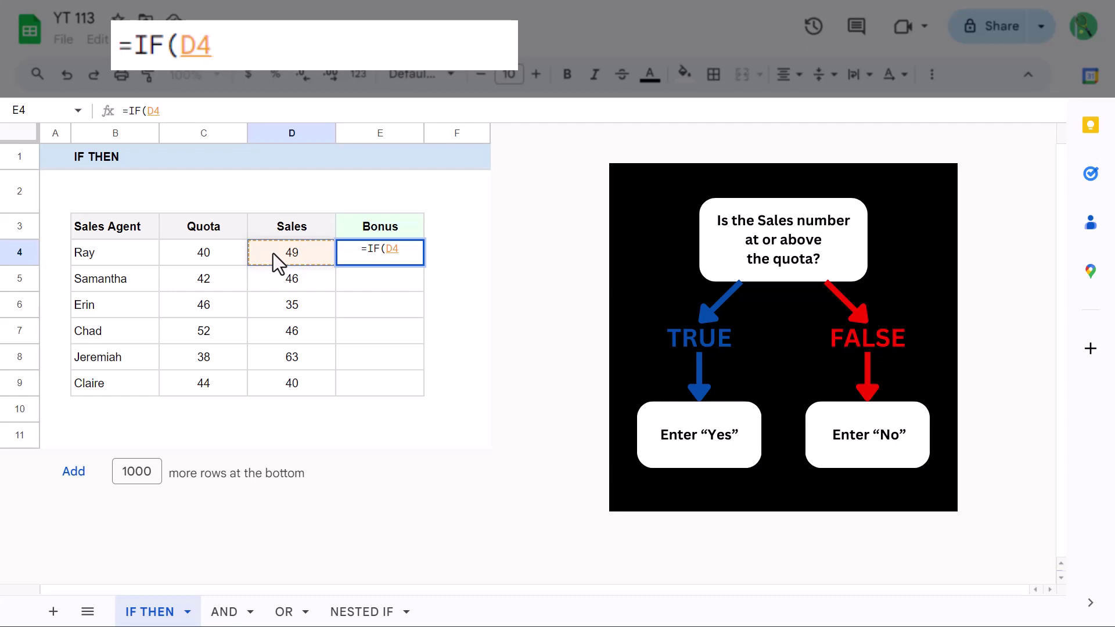
type(">")
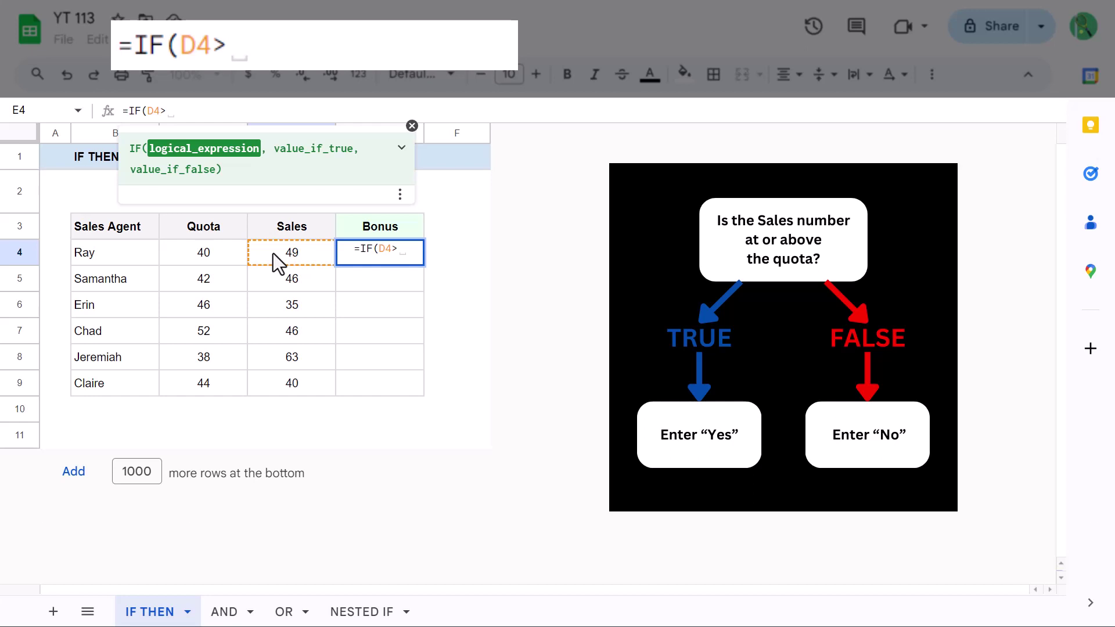
type("=")
left_click(226, 252)
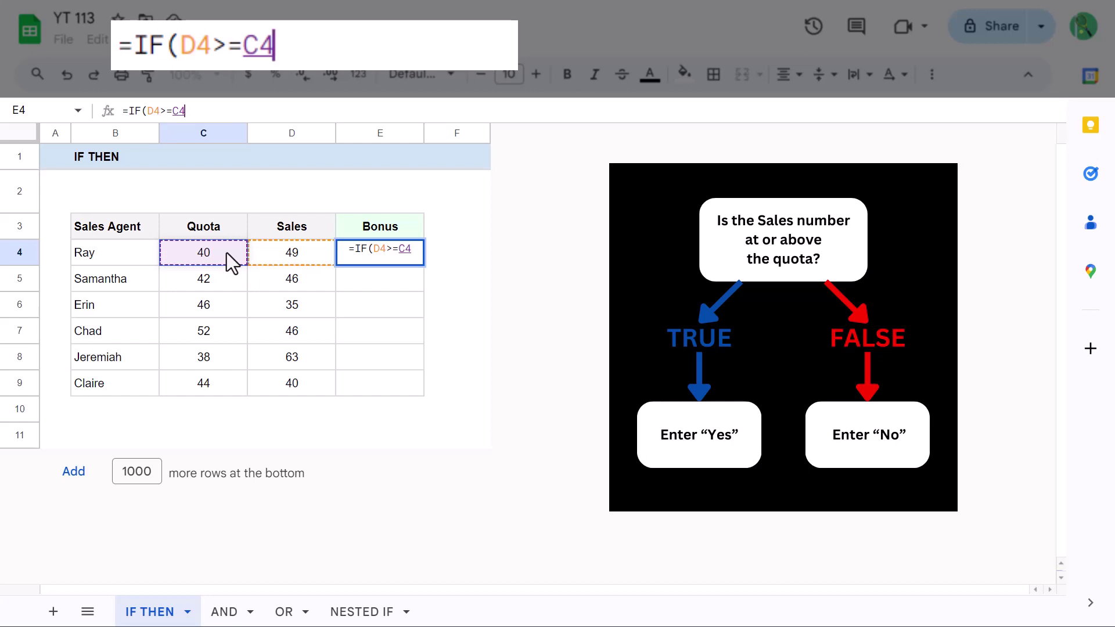
Step: Complete the E4 formula with "Yes" as the true result and "No" as the false result
type(",")
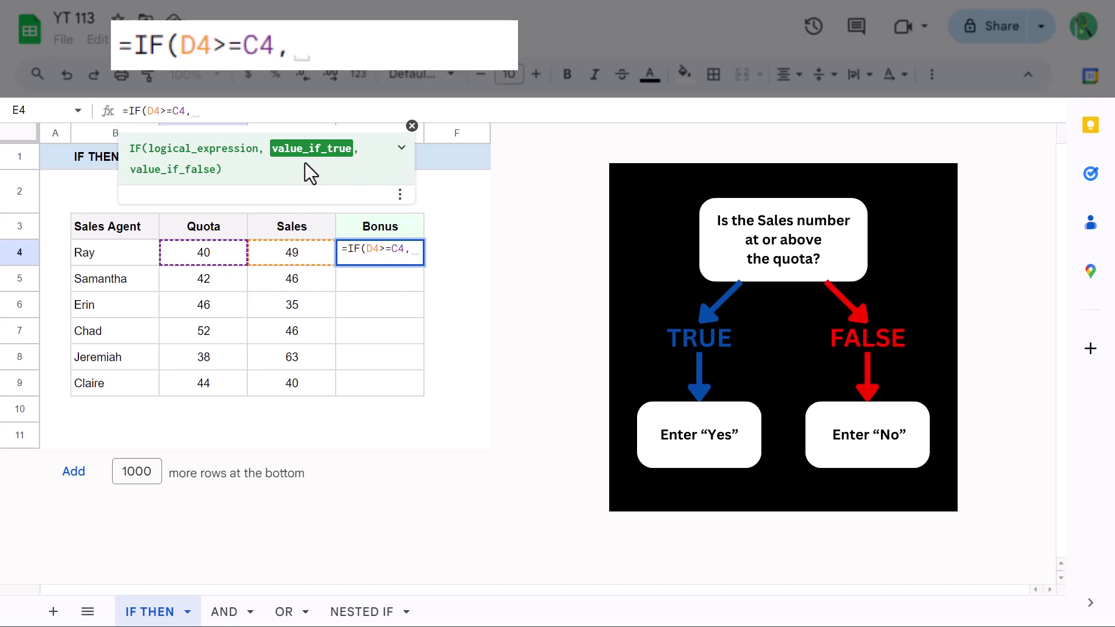
type("\"Yes\"")
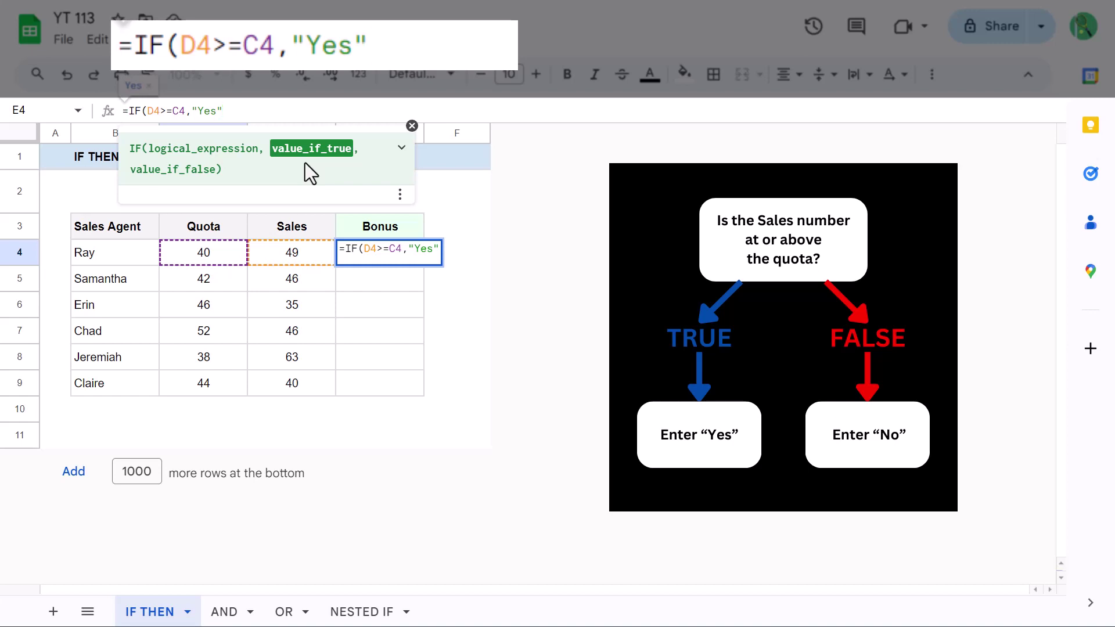
type(",")
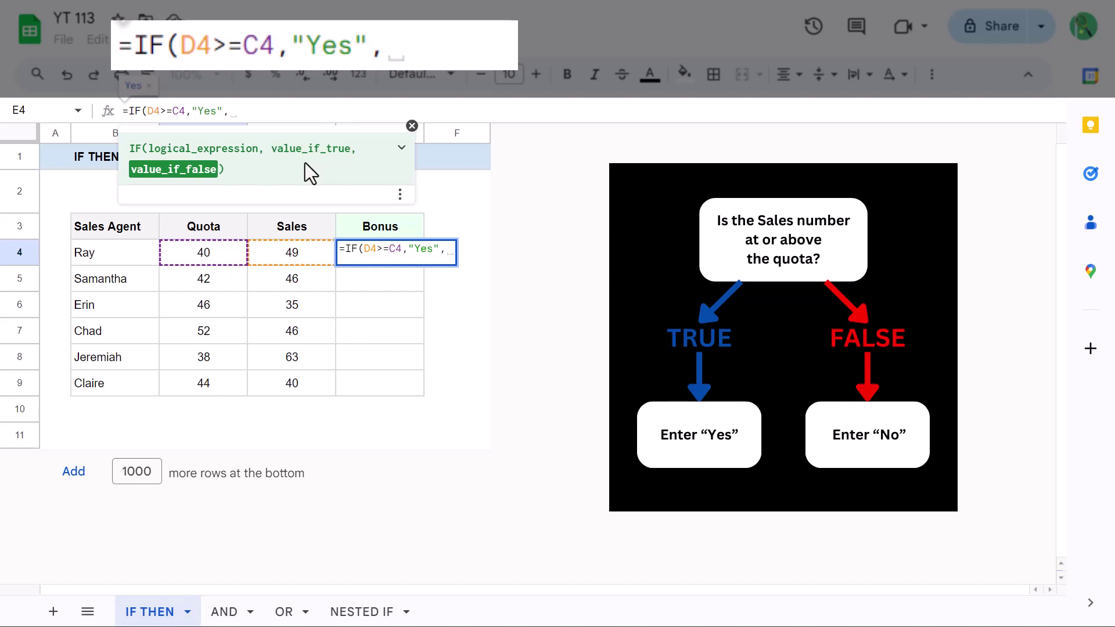
type("\"No")
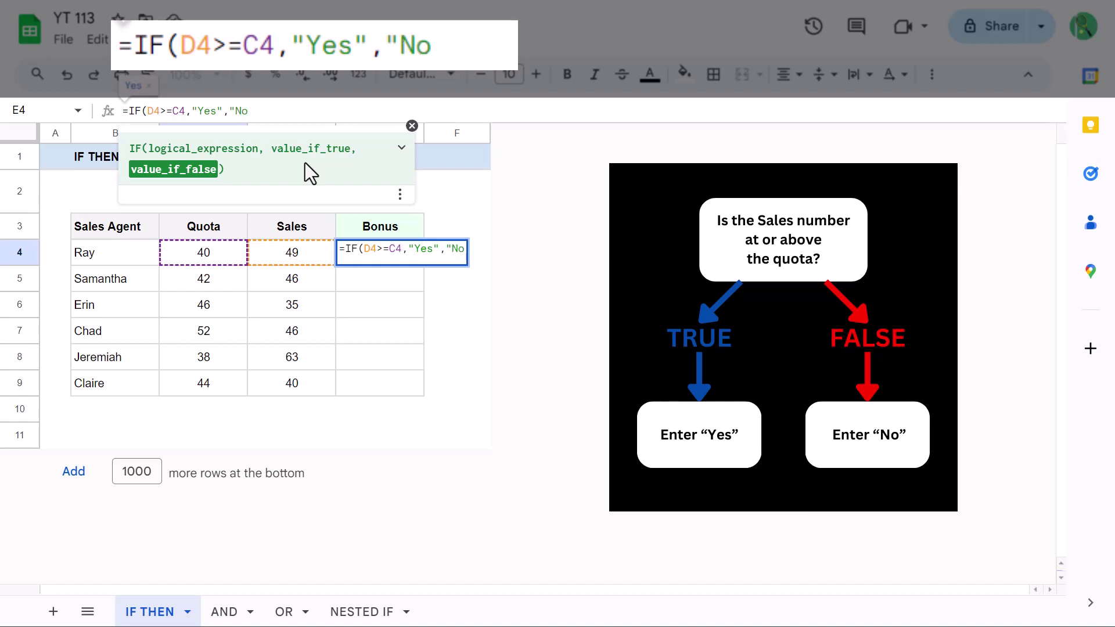
type("\"")
type(")")
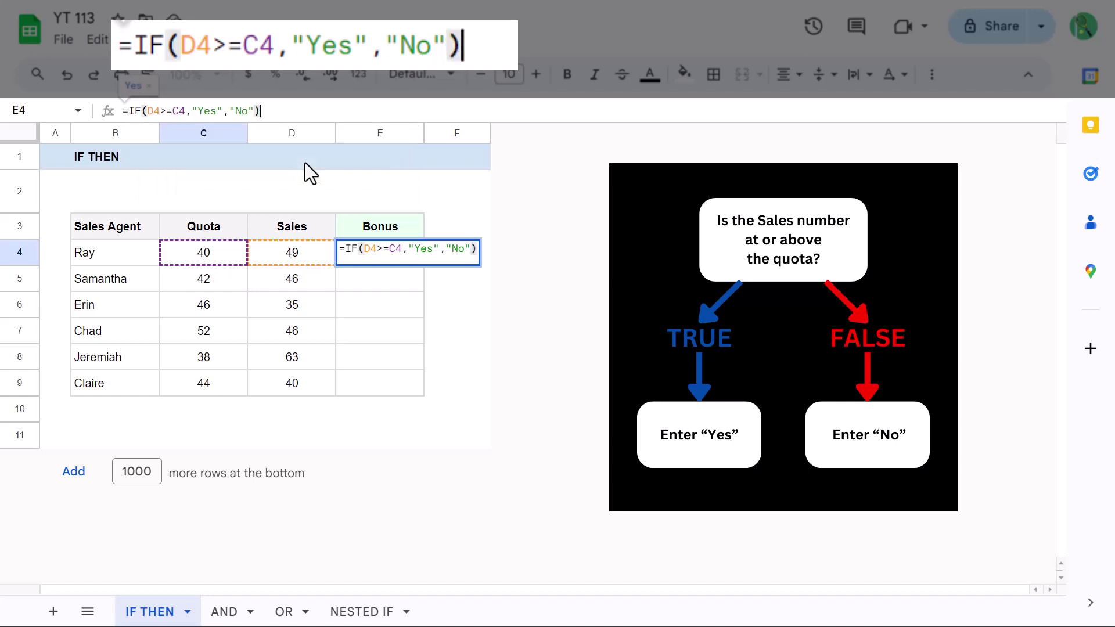
key("Return")
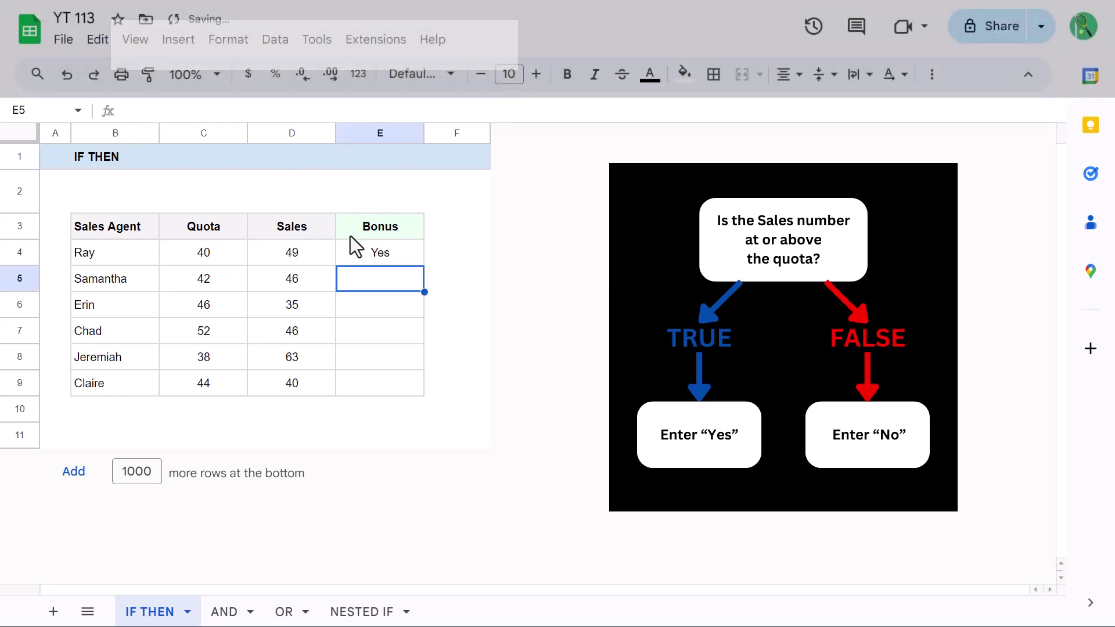
Step: Copy the E4 bonus formula down the Bonus column through E9
left_click(365, 254)
left_click_drag(425, 265, 416, 392)
left_click(411, 390)
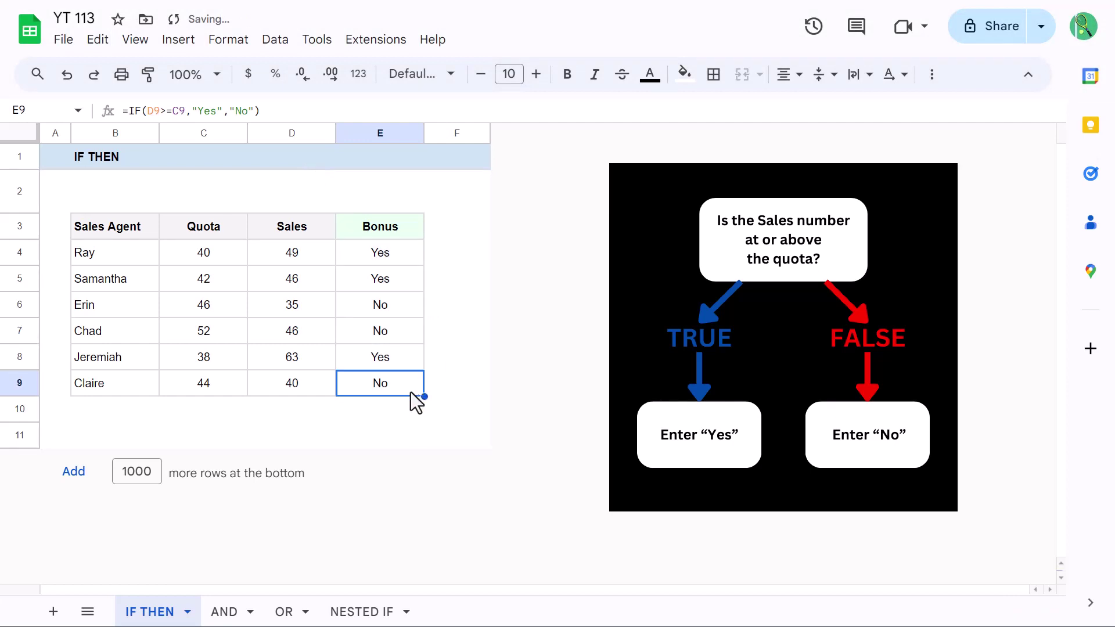
left_click(410, 366)
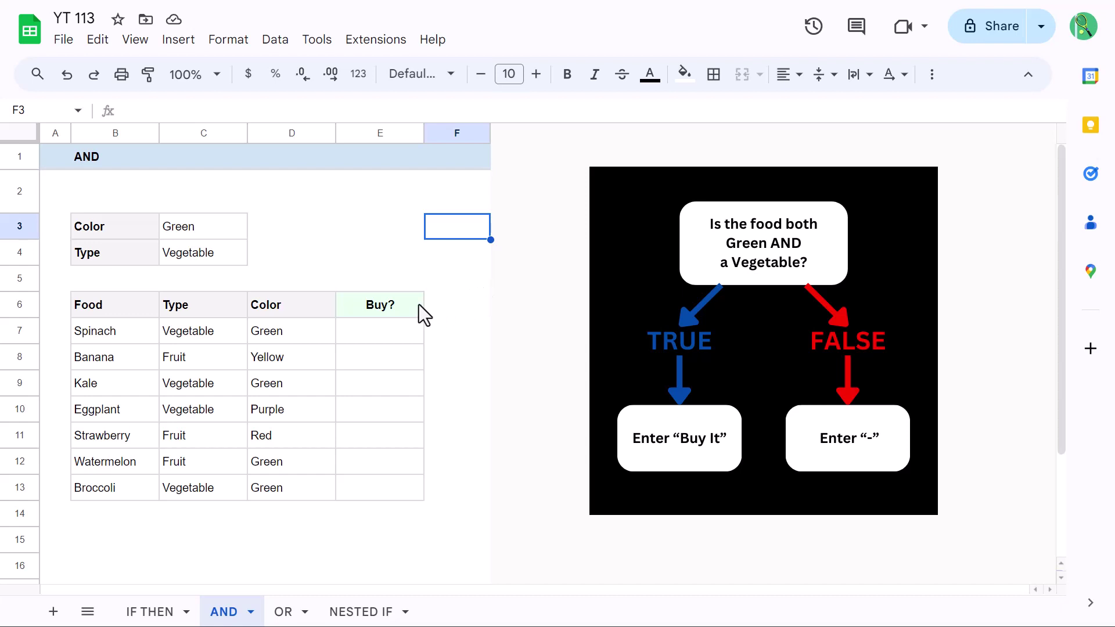
Step: Begin an IF formula in E7 of the AND sheet with a nested AND whose first condition is C7=C4
left_click(382, 330)
type("=")
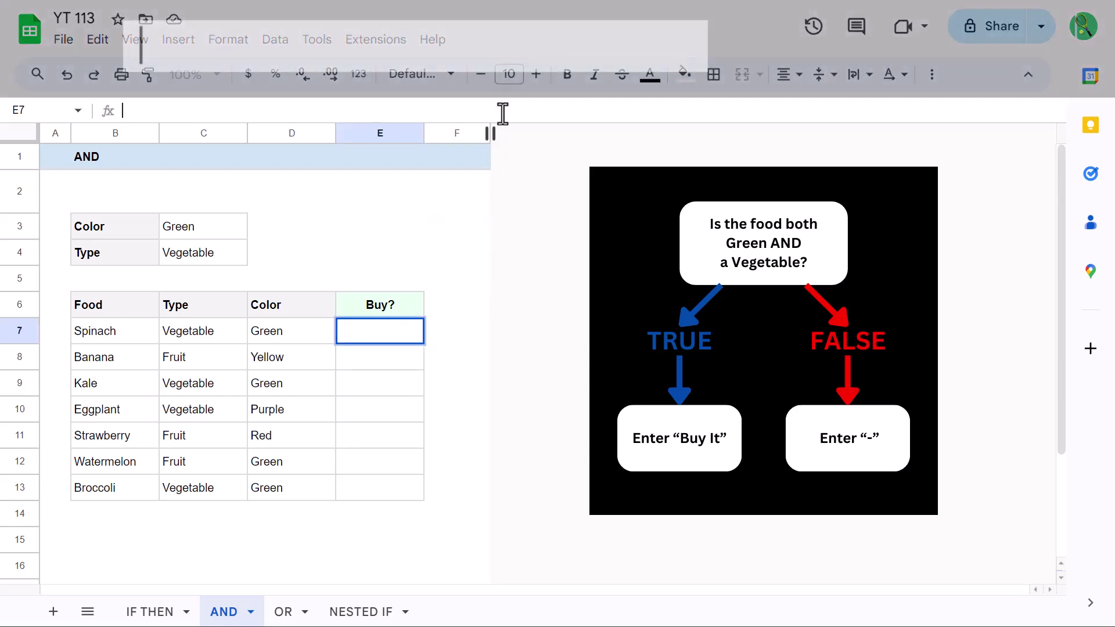
type("if")
key("Tab")
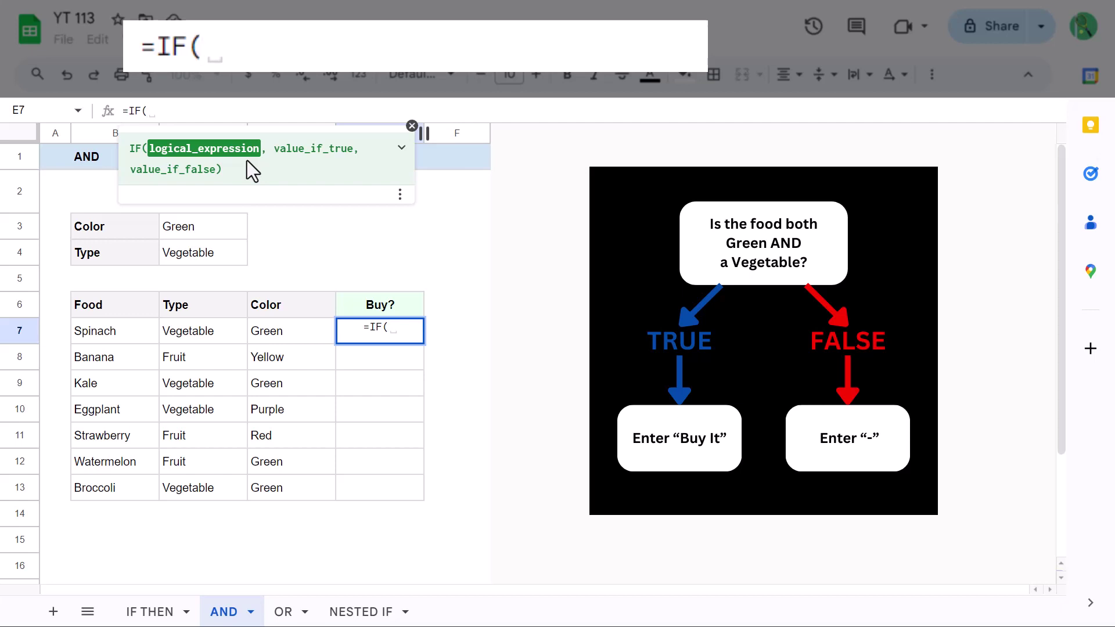
type("AND")
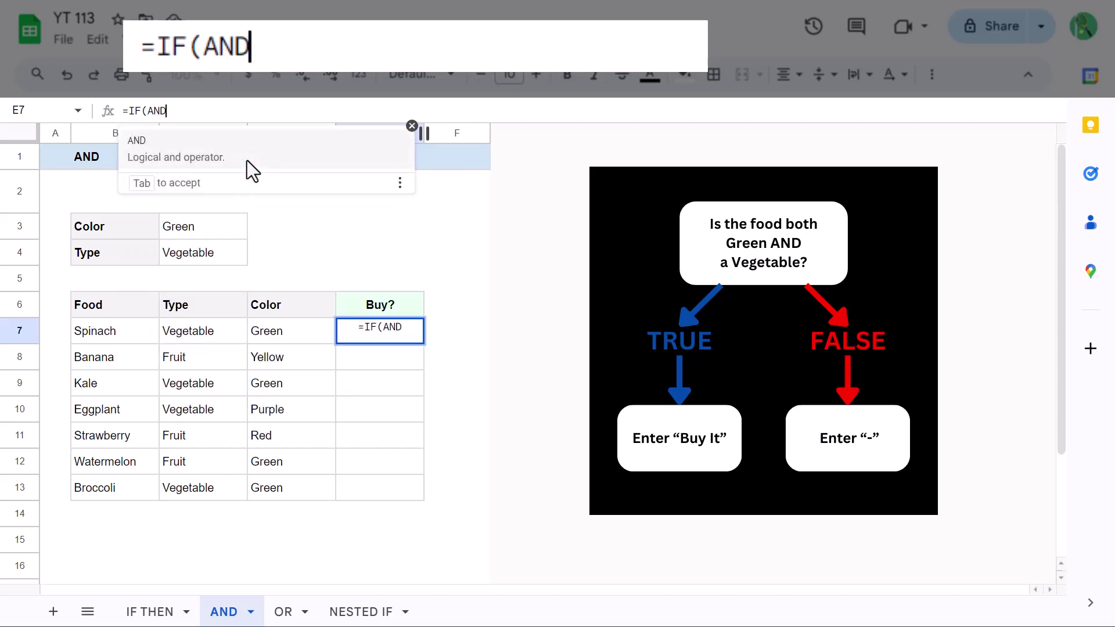
type("(")
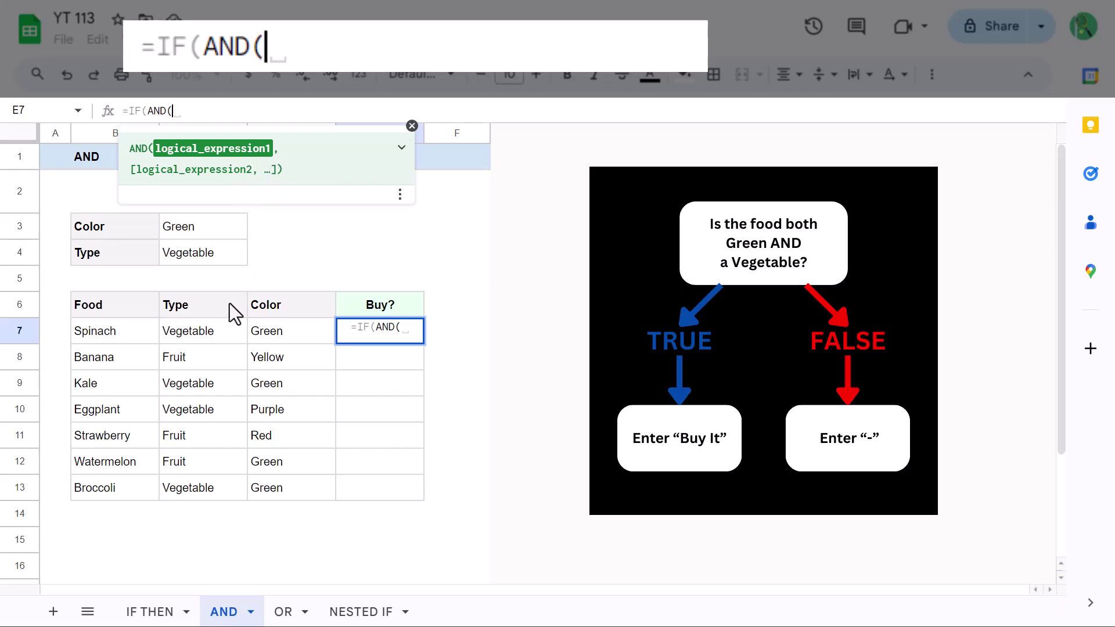
left_click(222, 327)
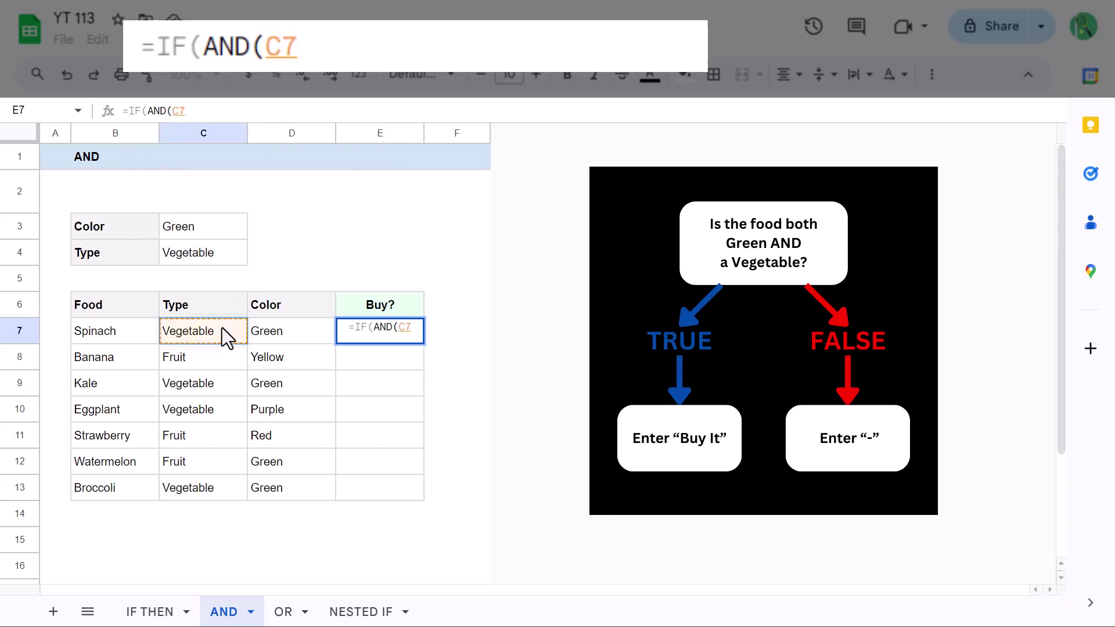
type("=")
left_click(231, 255)
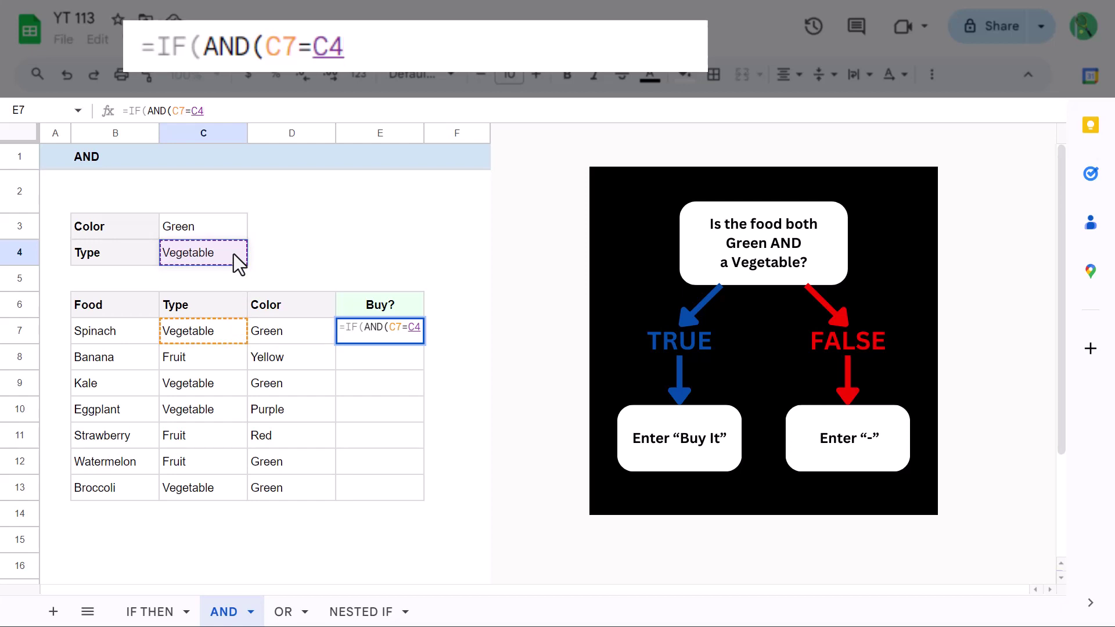
Step: Add the color condition D7=C3 to the AND function and close it
type(",")
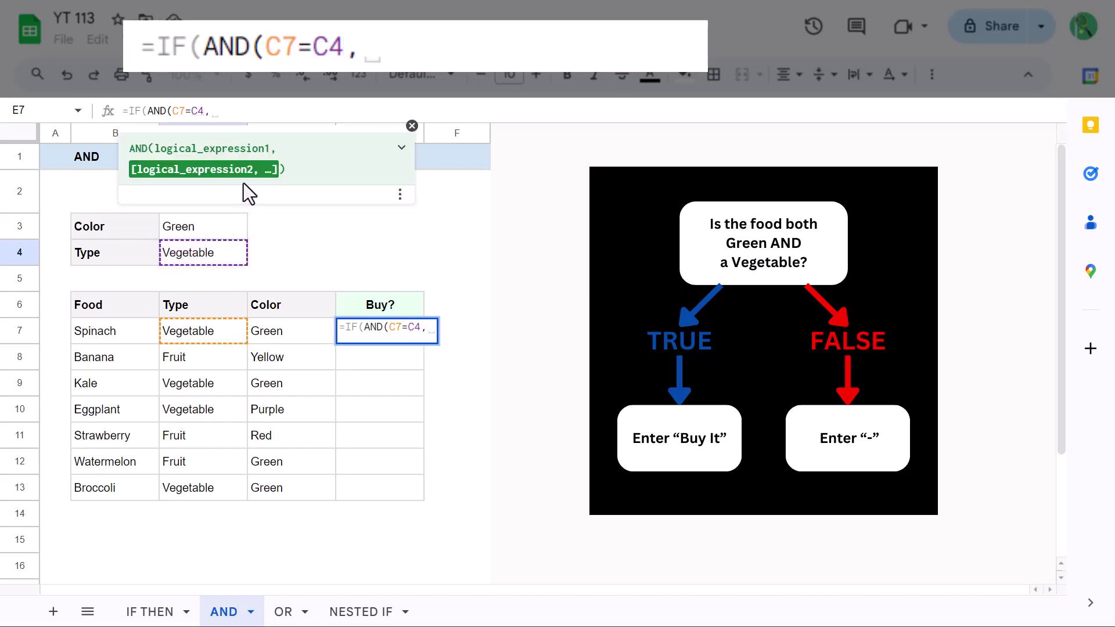
left_click(301, 334)
type("=")
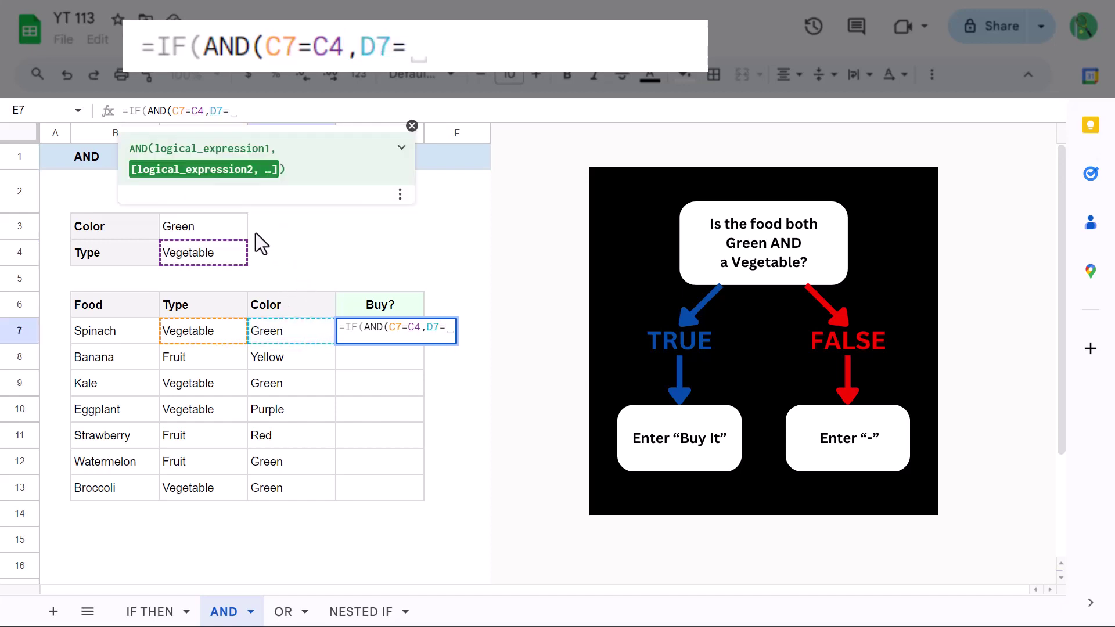
left_click(225, 220)
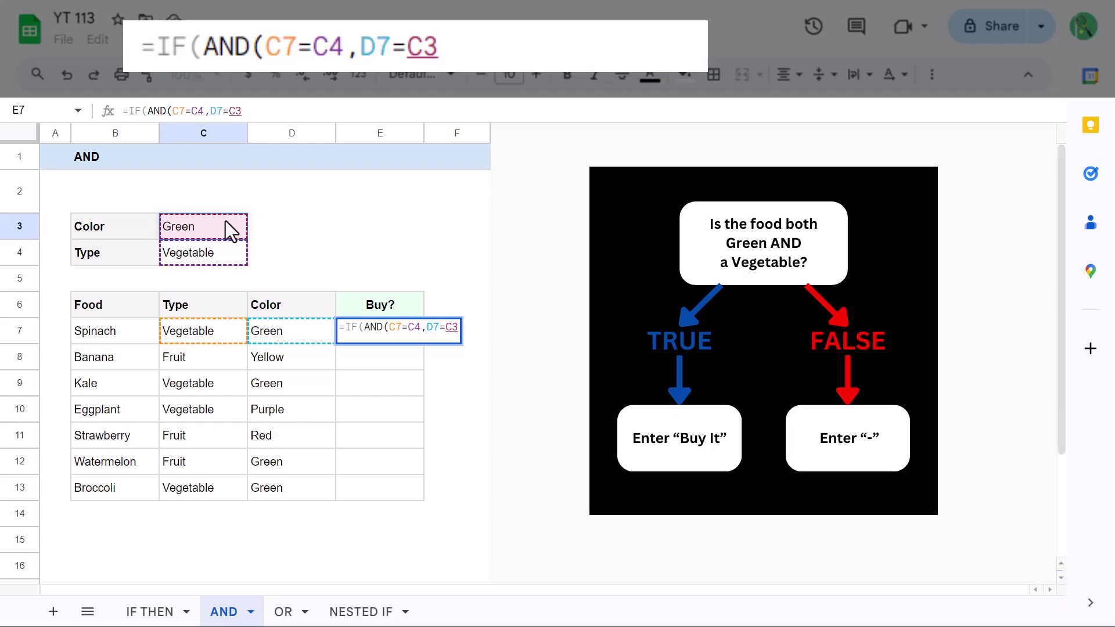
type(")")
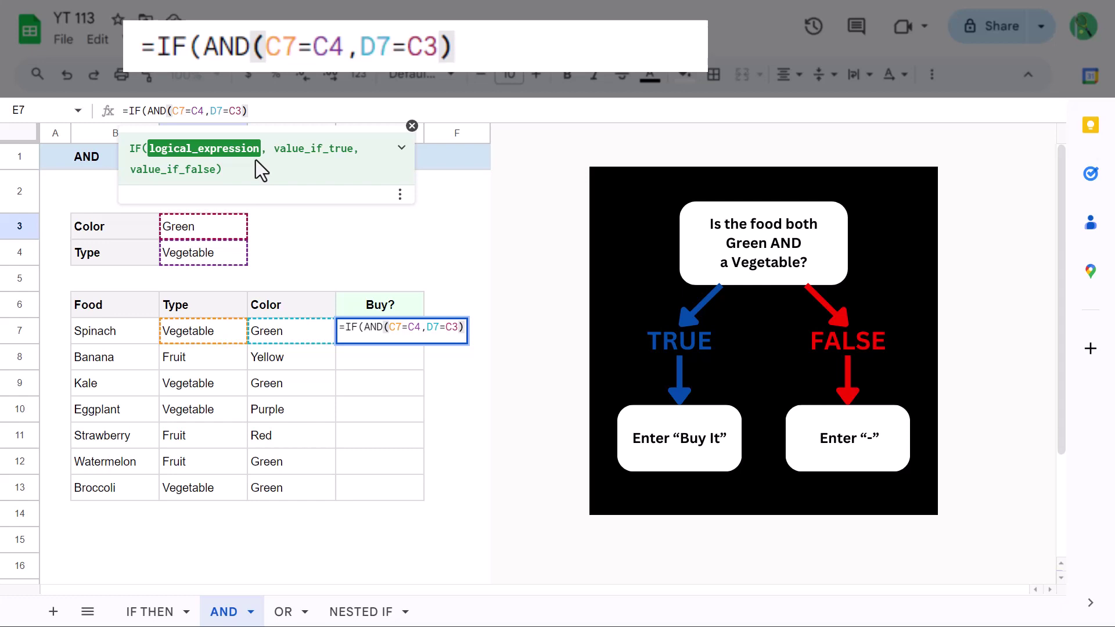
Step: Complete the E7 formula with "Buy It" as the true result and "-" as the false result
type(",")
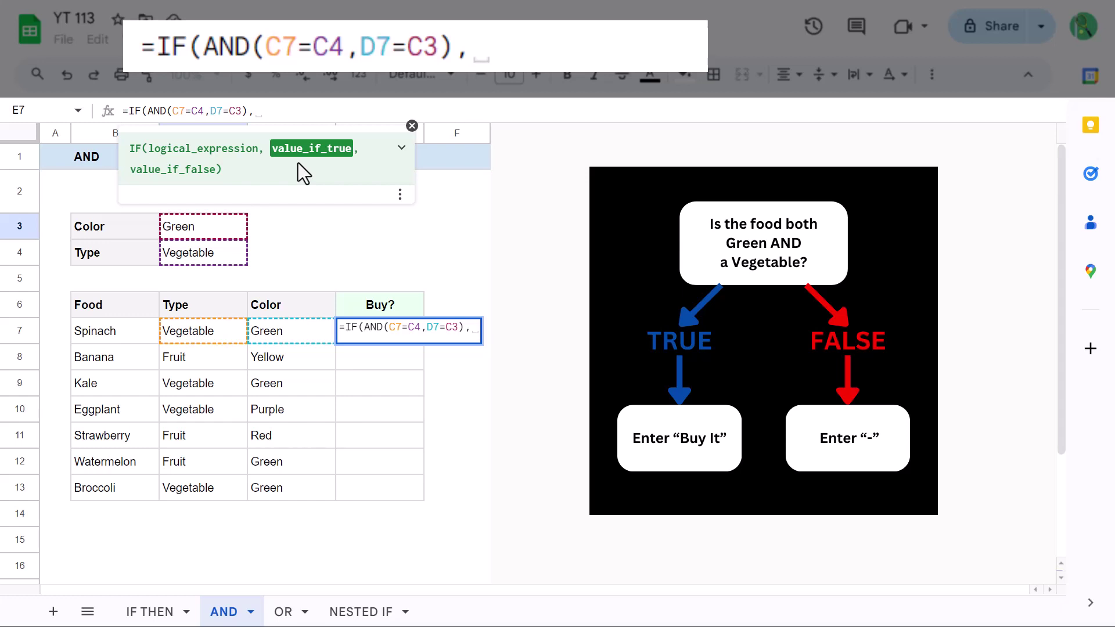
type("\"")
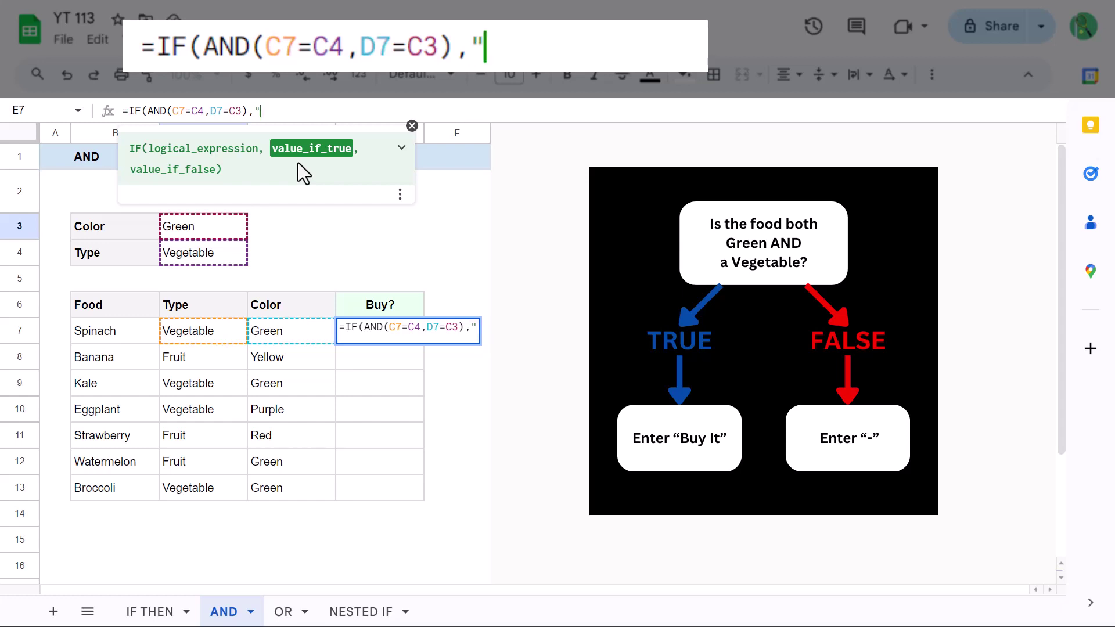
type("Buy It")
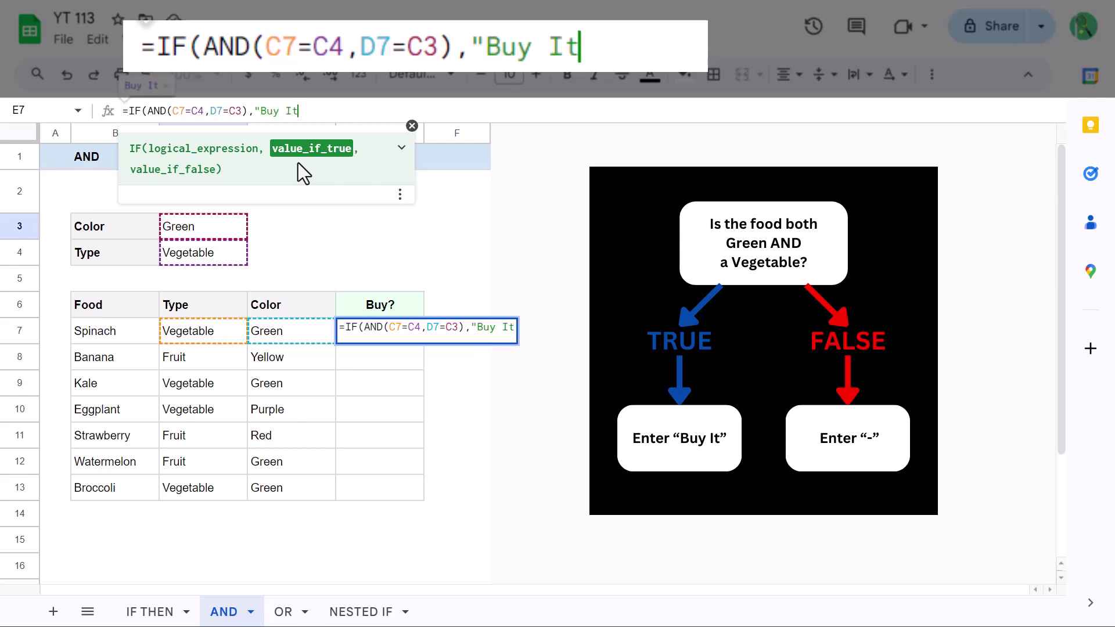
type("\",")
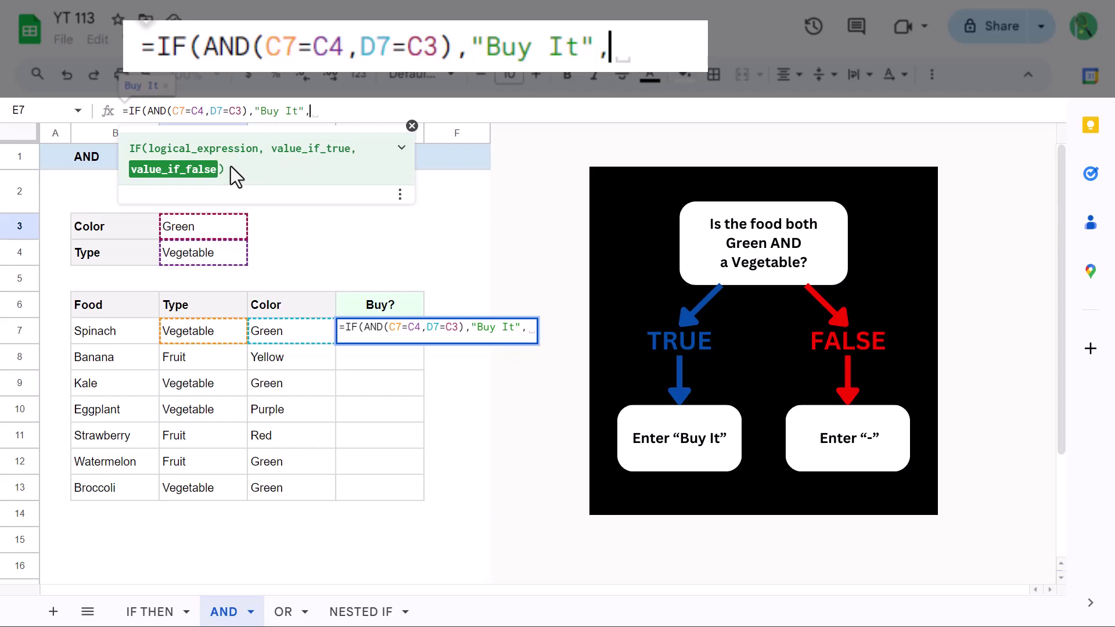
type("\"-")
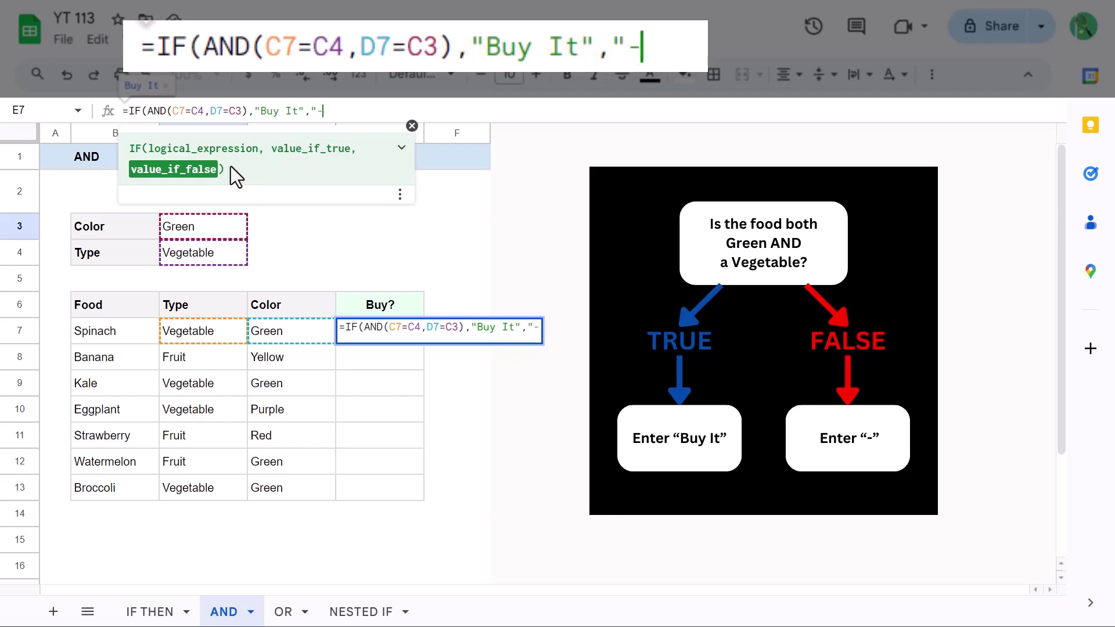
type("\"")
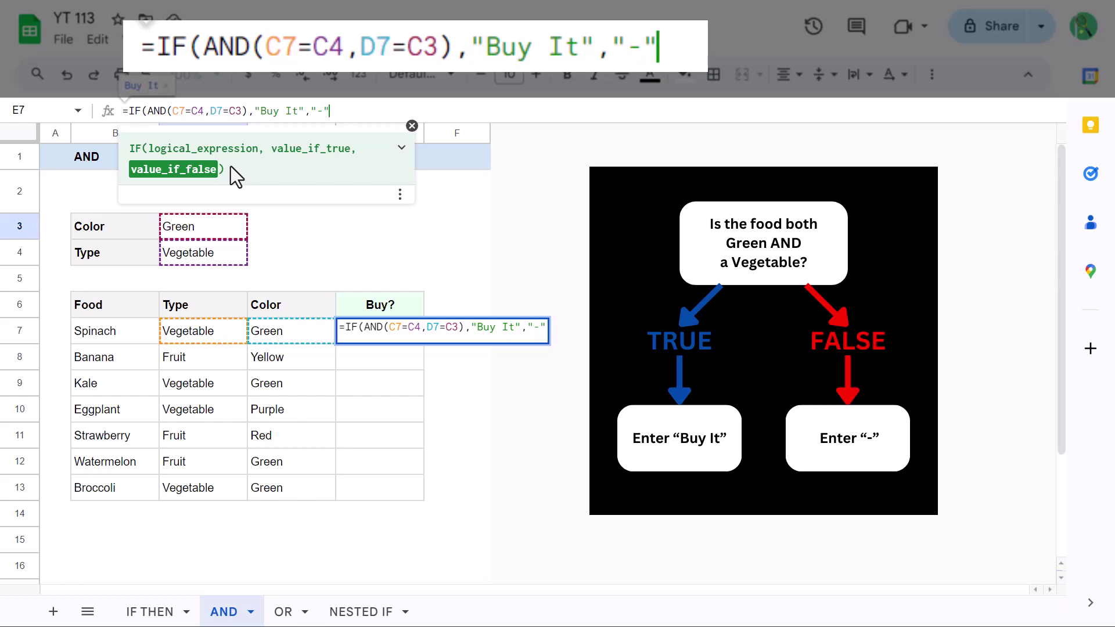
type(")")
key("Return")
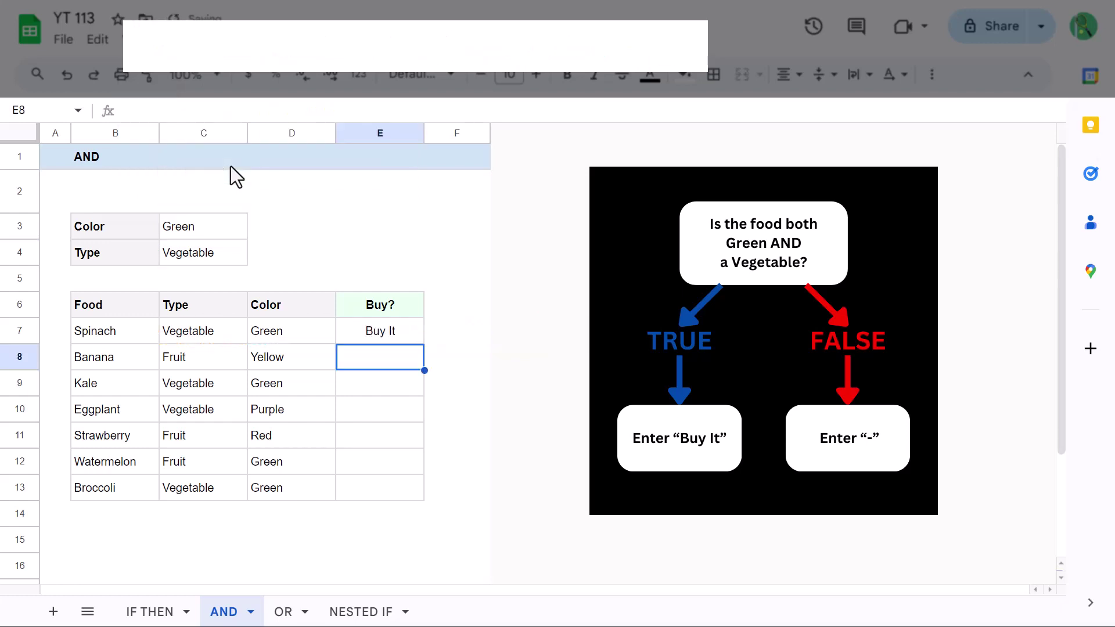
Step: Make the criteria references in the E7 formula absolute, changing C4 to $C$4 and C3 to $C$3
left_click(352, 326)
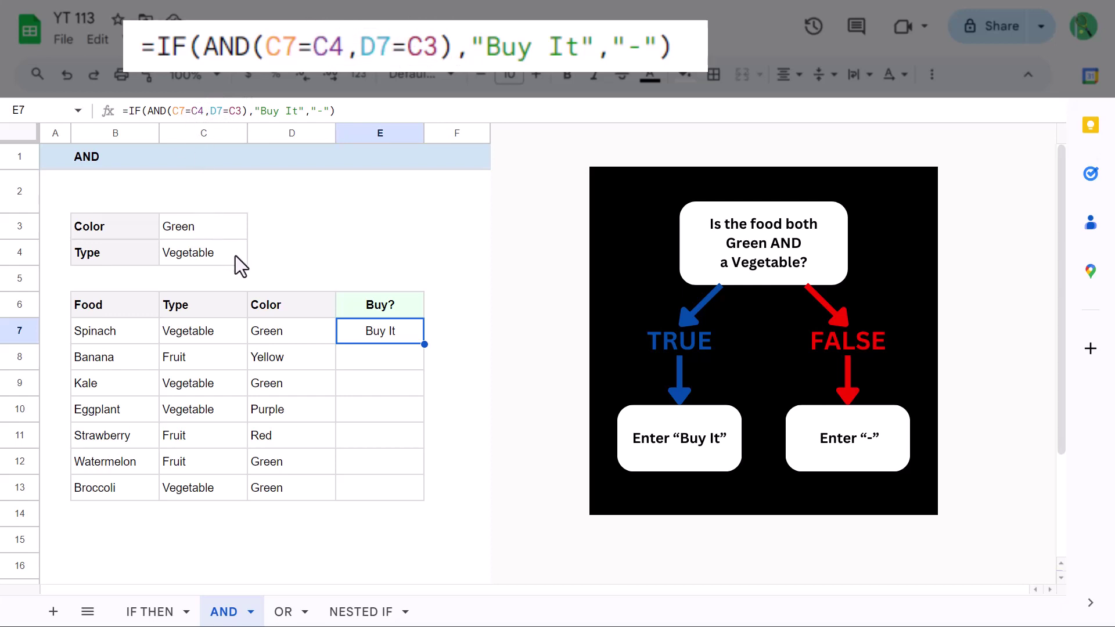
left_click(191, 110)
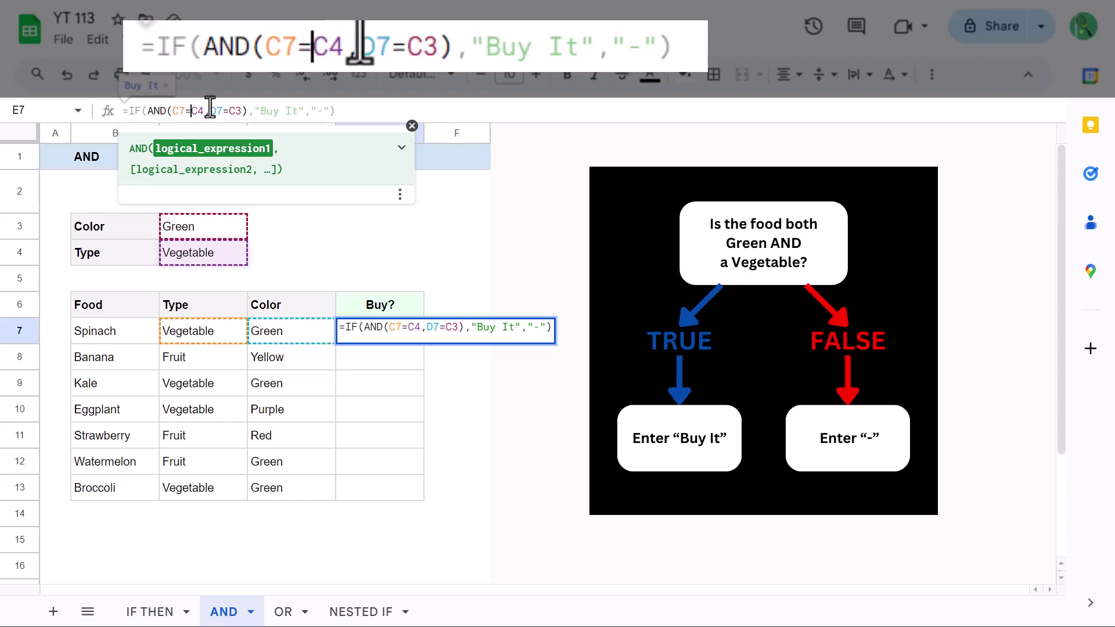
type("$")
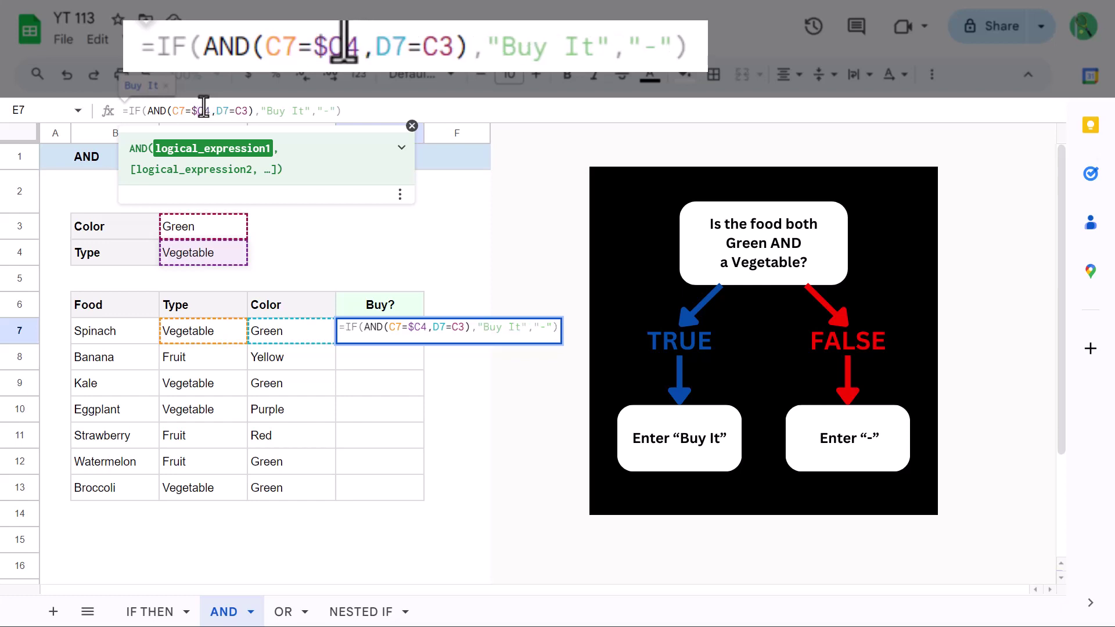
left_click(203, 108)
type("$")
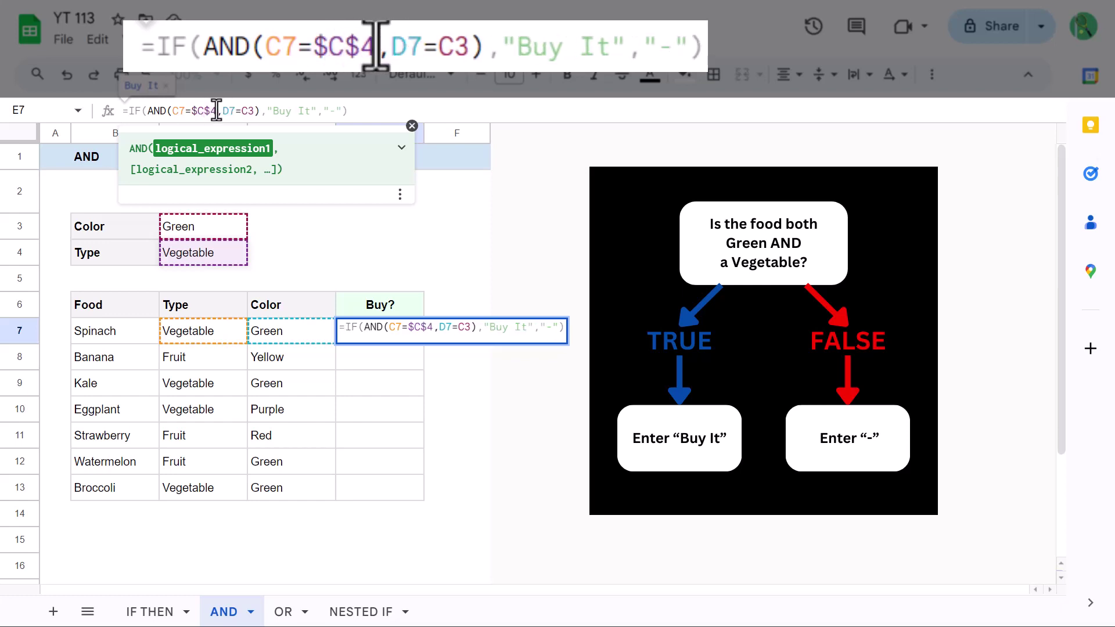
left_click(249, 111)
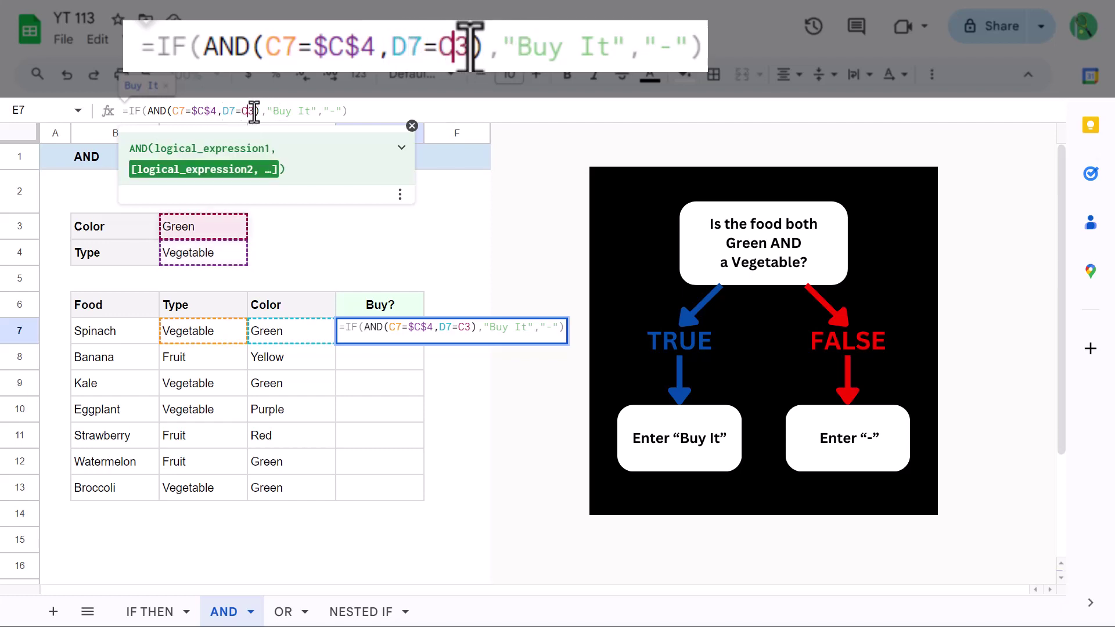
key("F4")
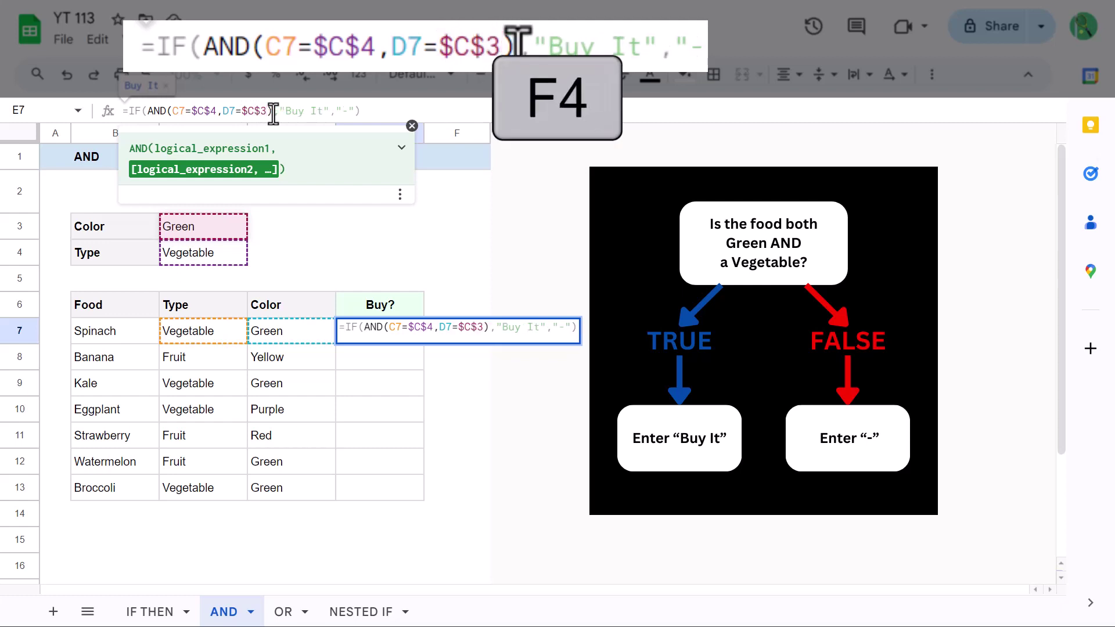
left_click(365, 111)
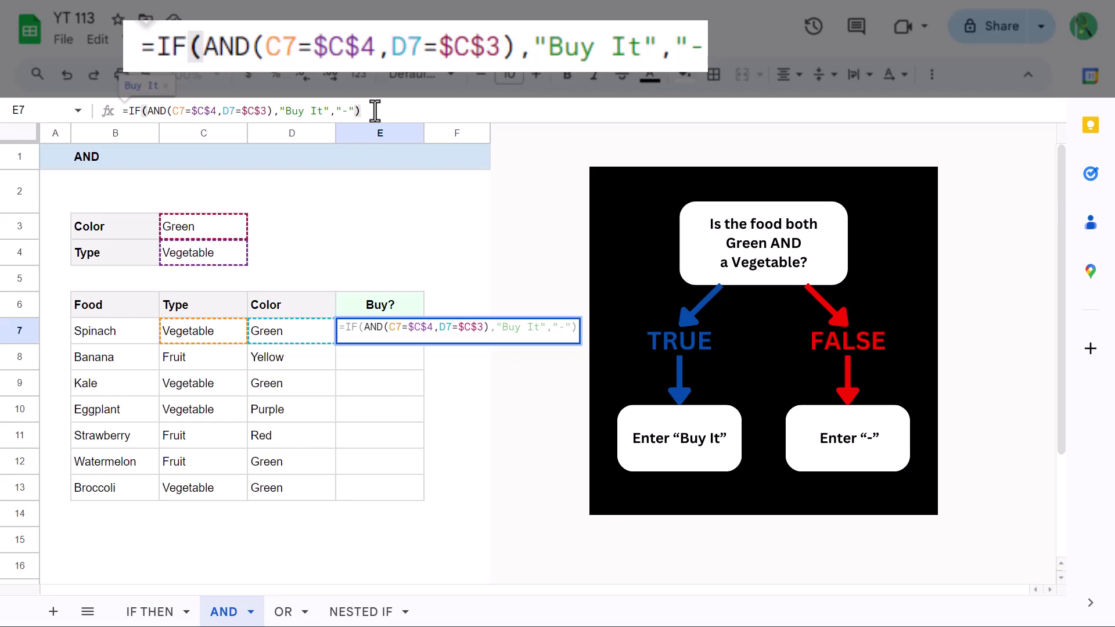
key("Return")
Step: Copy the E7 formula down the Buy? column through E13
left_click(414, 331)
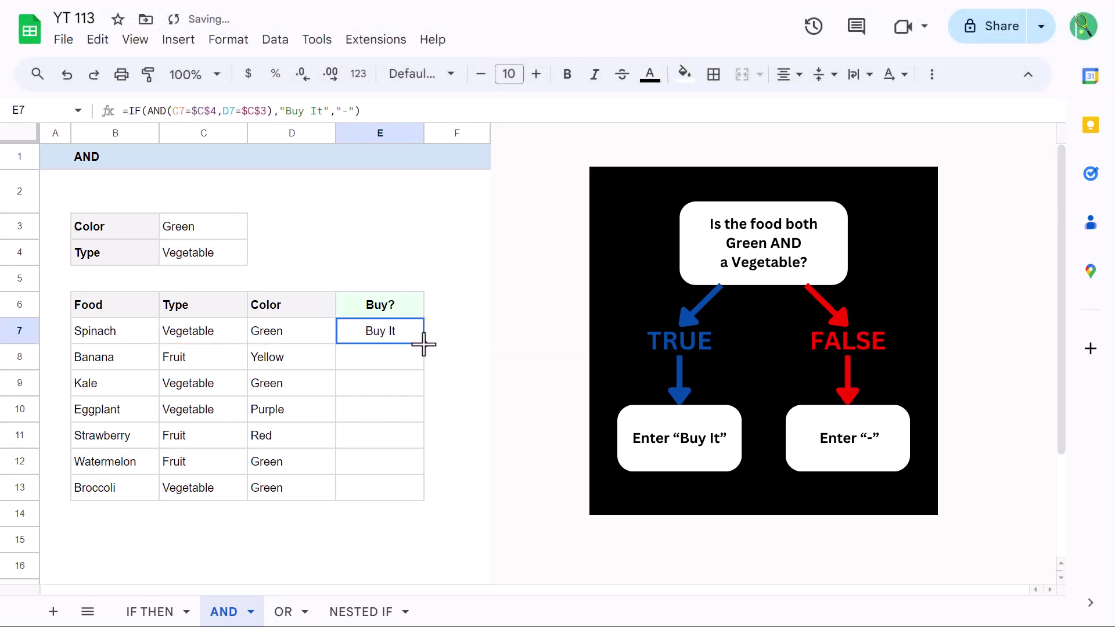
left_click_drag(425, 345, 409, 493)
left_click(406, 493)
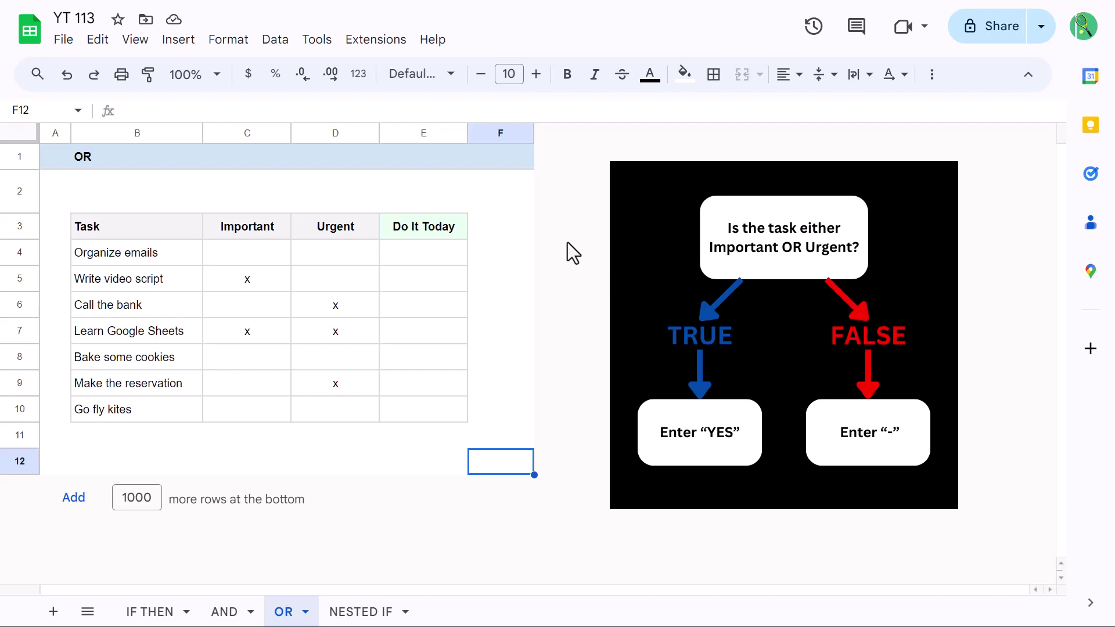
Step: Begin an IF formula in E4 of the OR sheet with a nested OR whose first condition is C4="x"
left_click(433, 249)
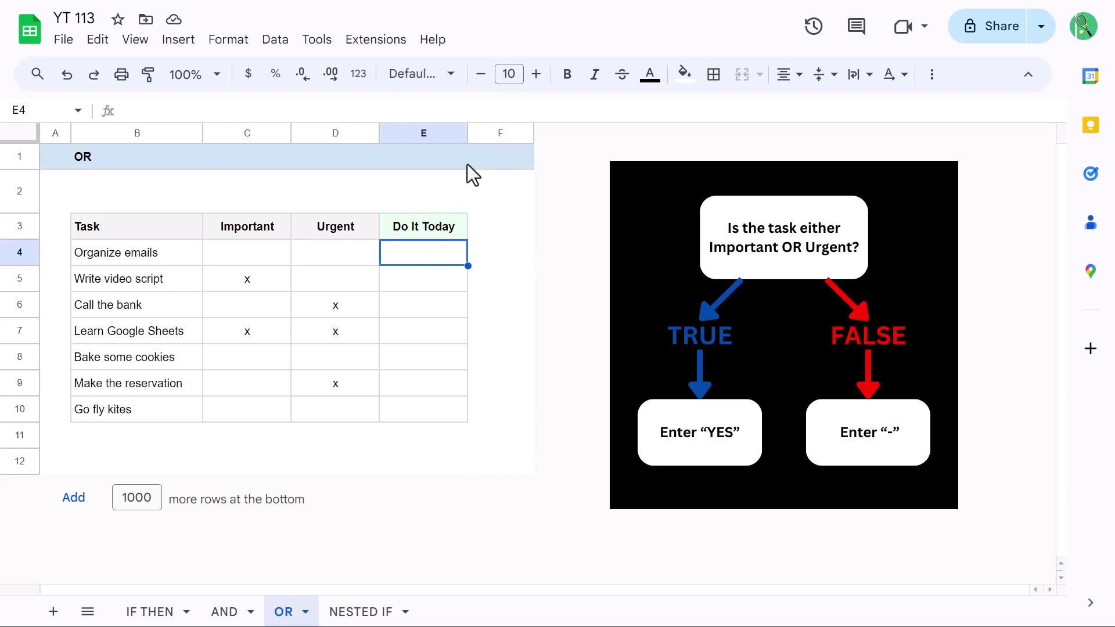
left_click(481, 112)
type("=if(")
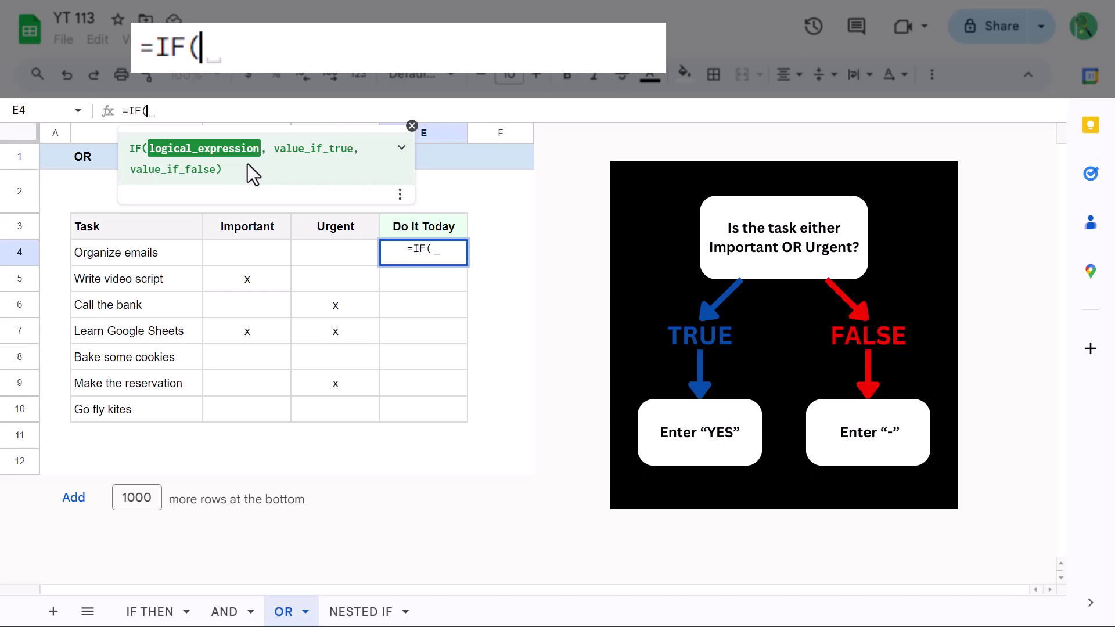
type("or")
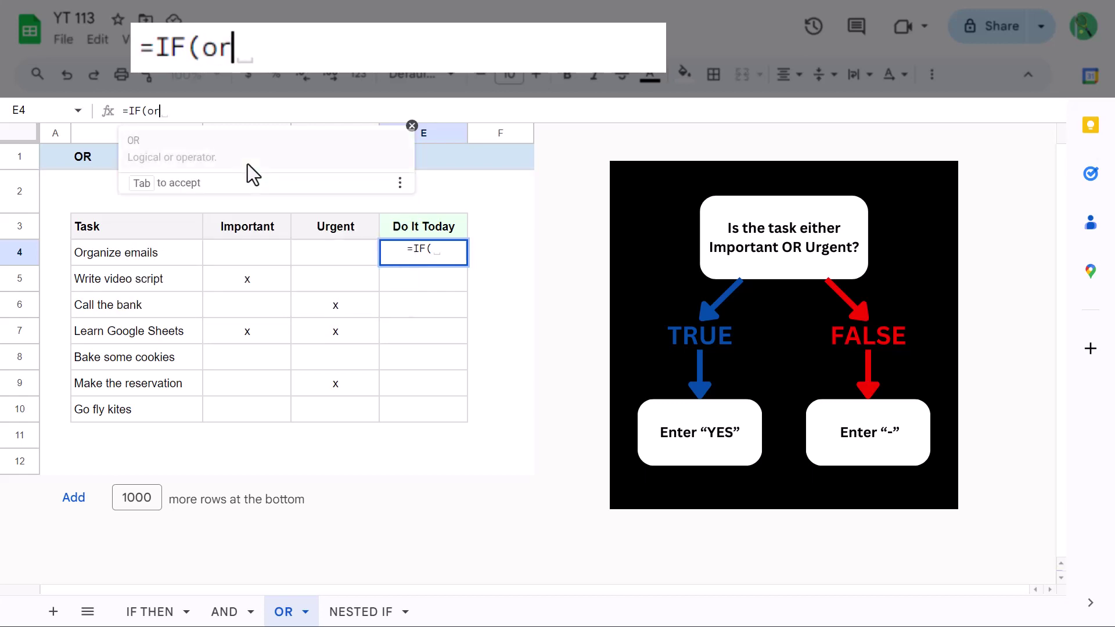
key("Tab")
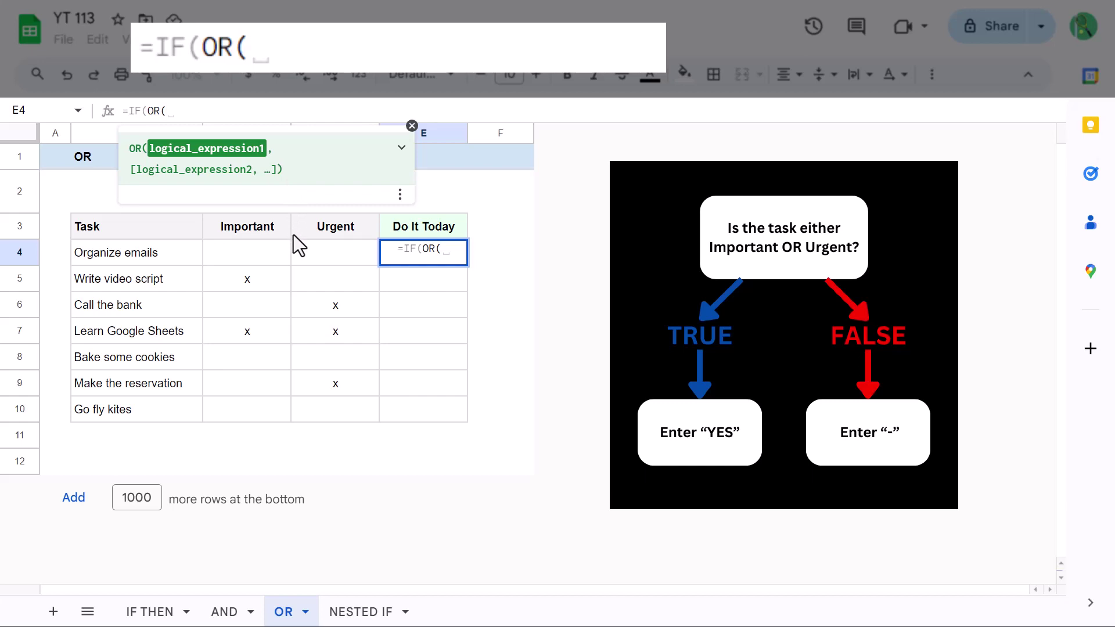
left_click(230, 249)
type("=")
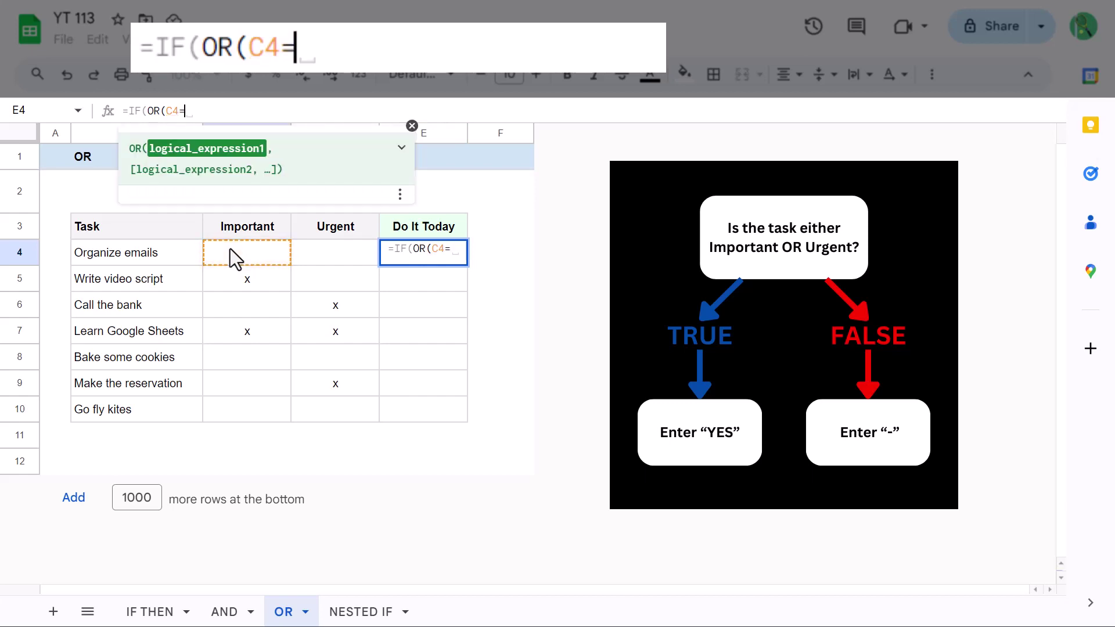
type("\"x\",")
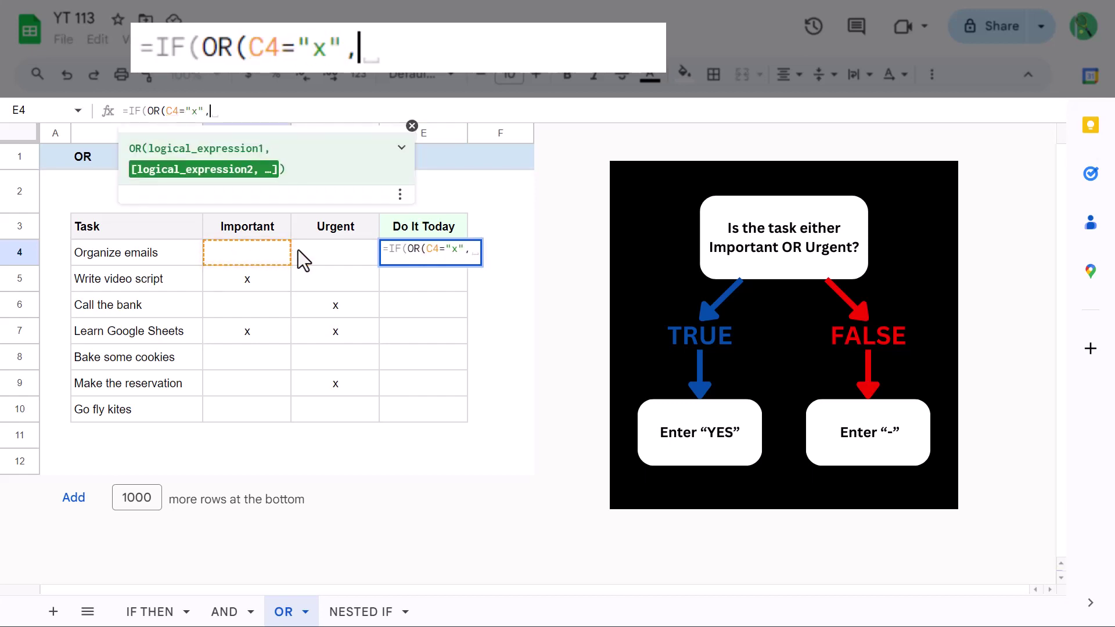
Step: Add the urgency condition D4="x" to the OR function and close it
left_click(326, 252)
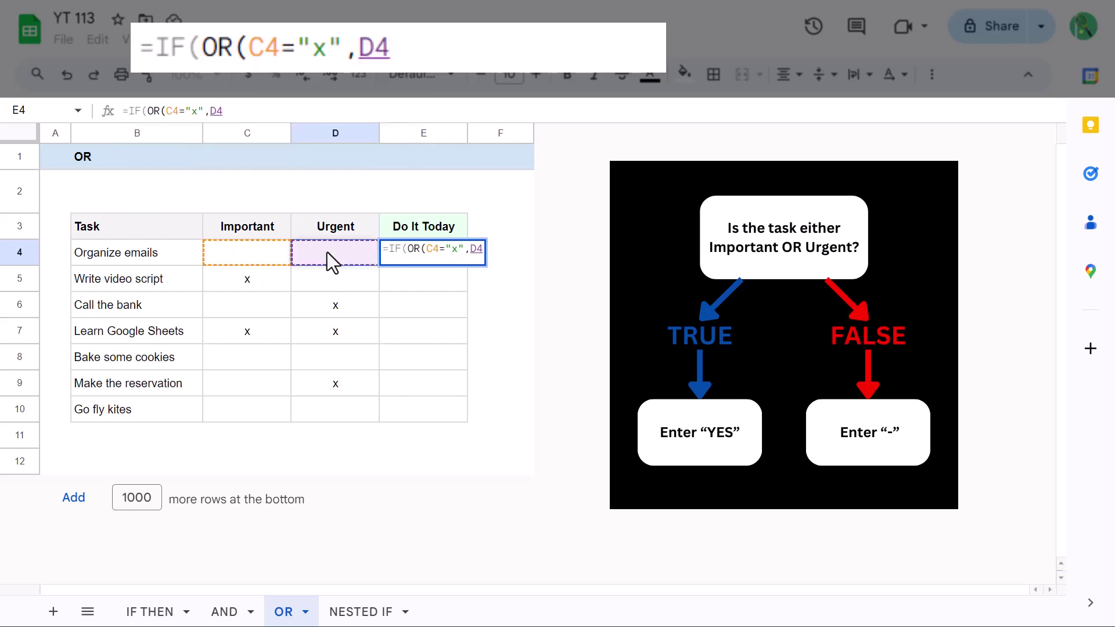
type("=\"x\"")
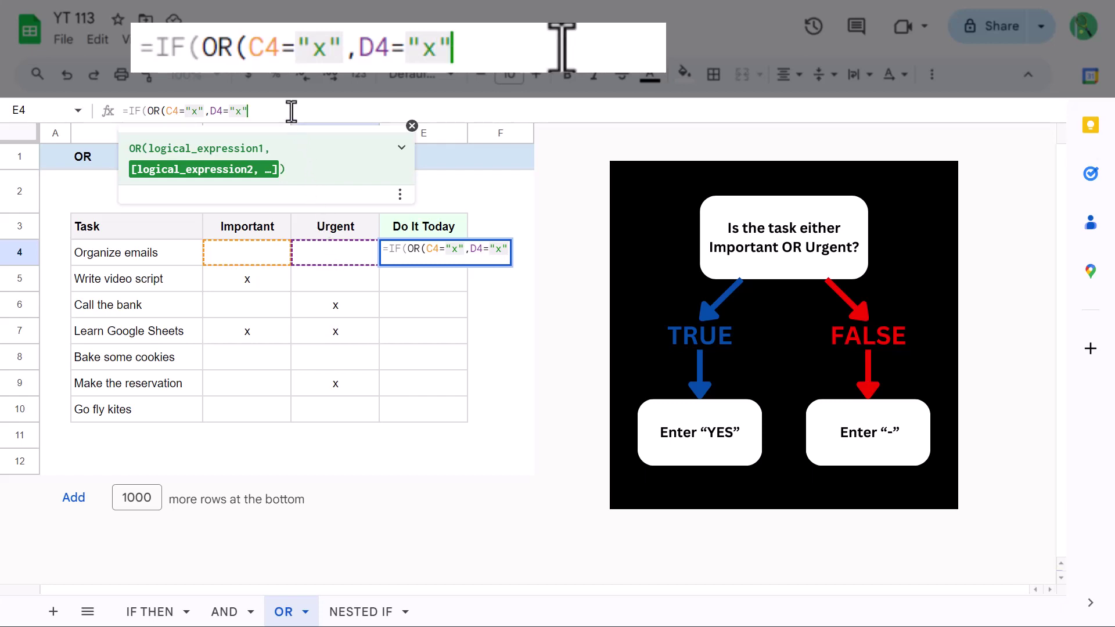
type(")")
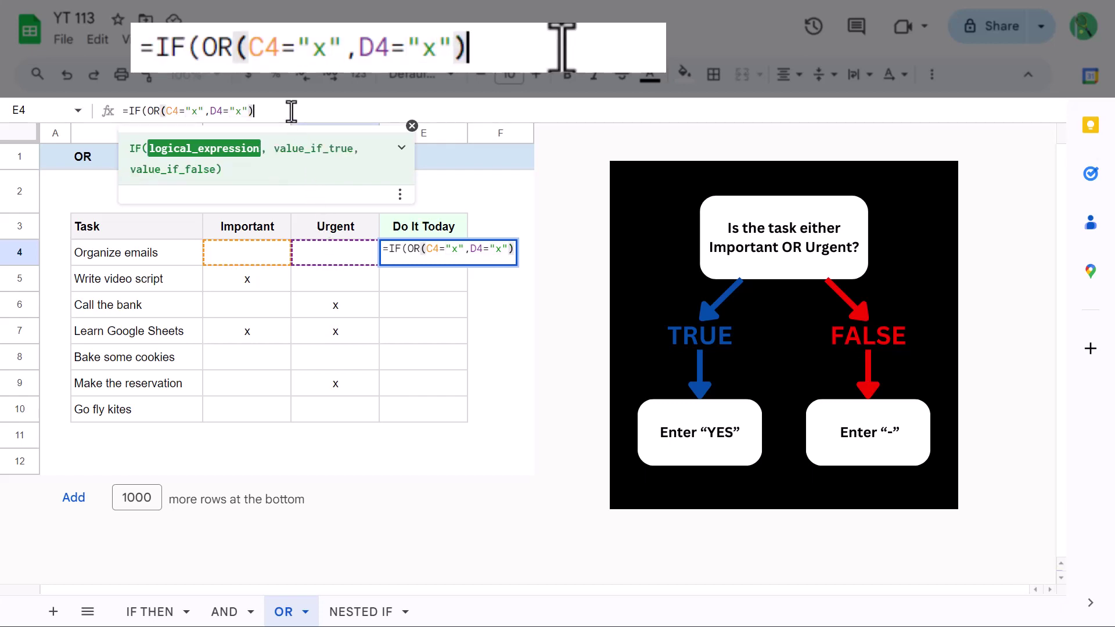
Step: Complete the E4 formula with "YES" as the true result and "-" as the false result
type(",")
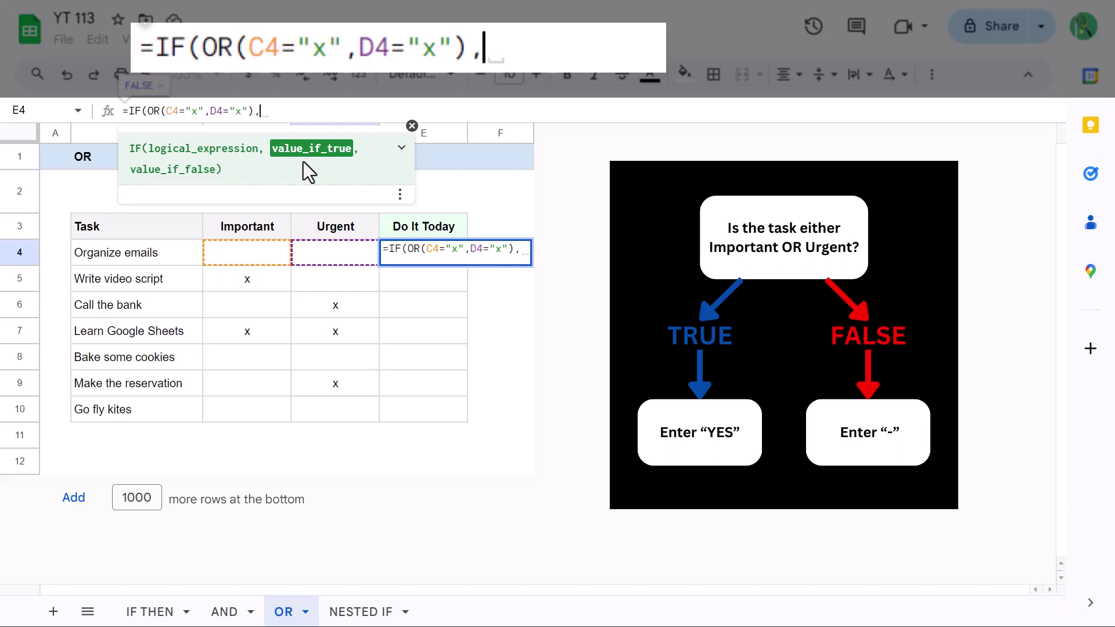
type("\"YES")
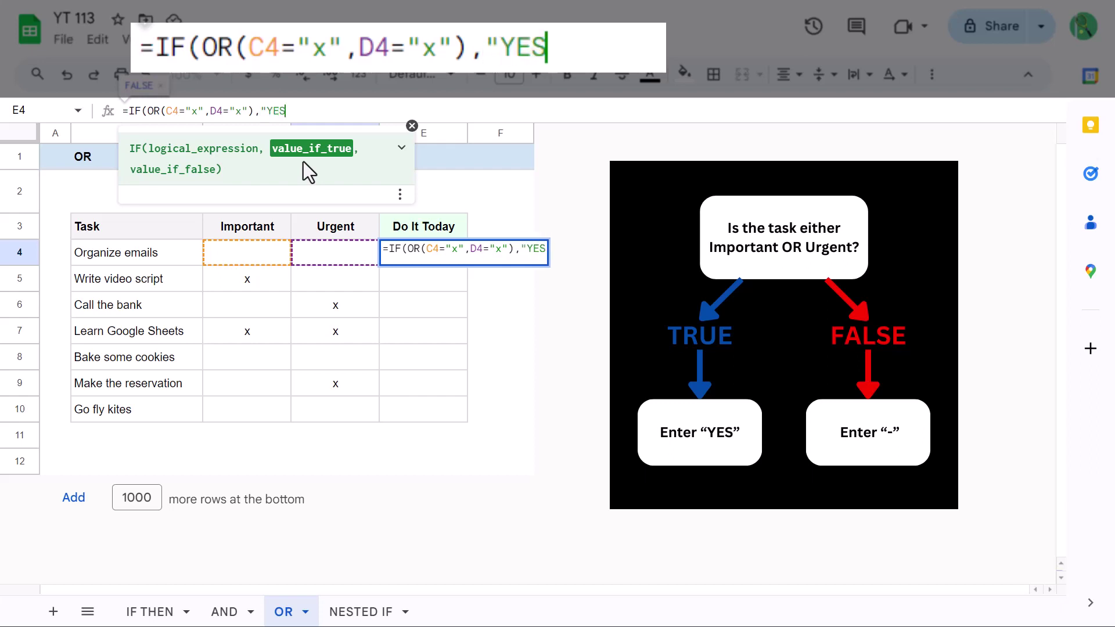
type("\"")
type(",")
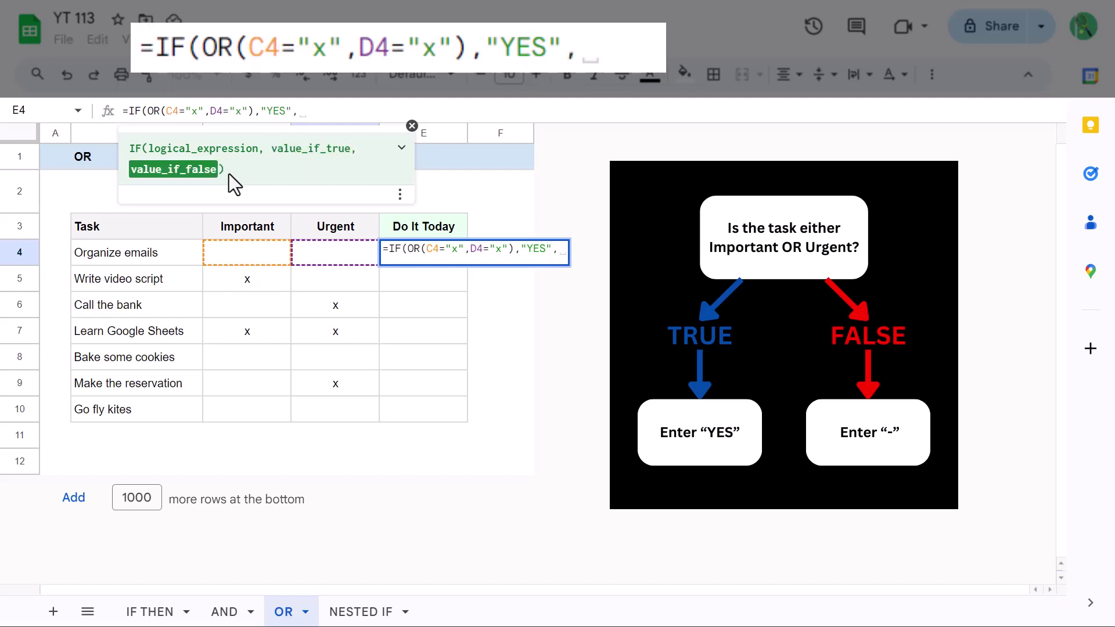
type("\"-\"")
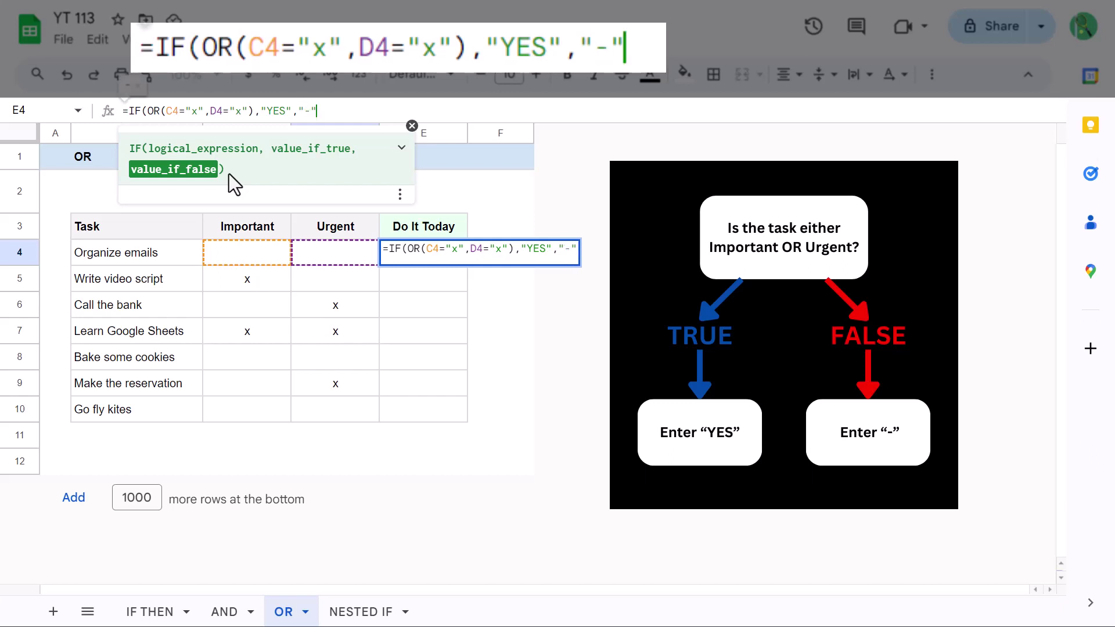
type(")")
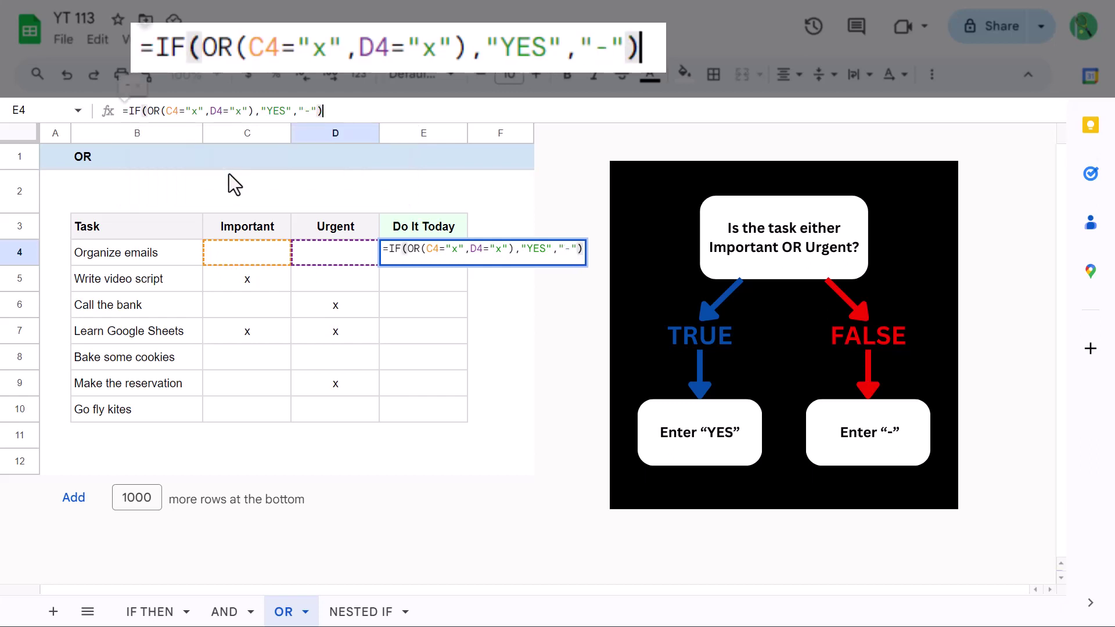
key("Return")
Step: Copy the E4 formula down the Do It Today column through E10
left_click(455, 254)
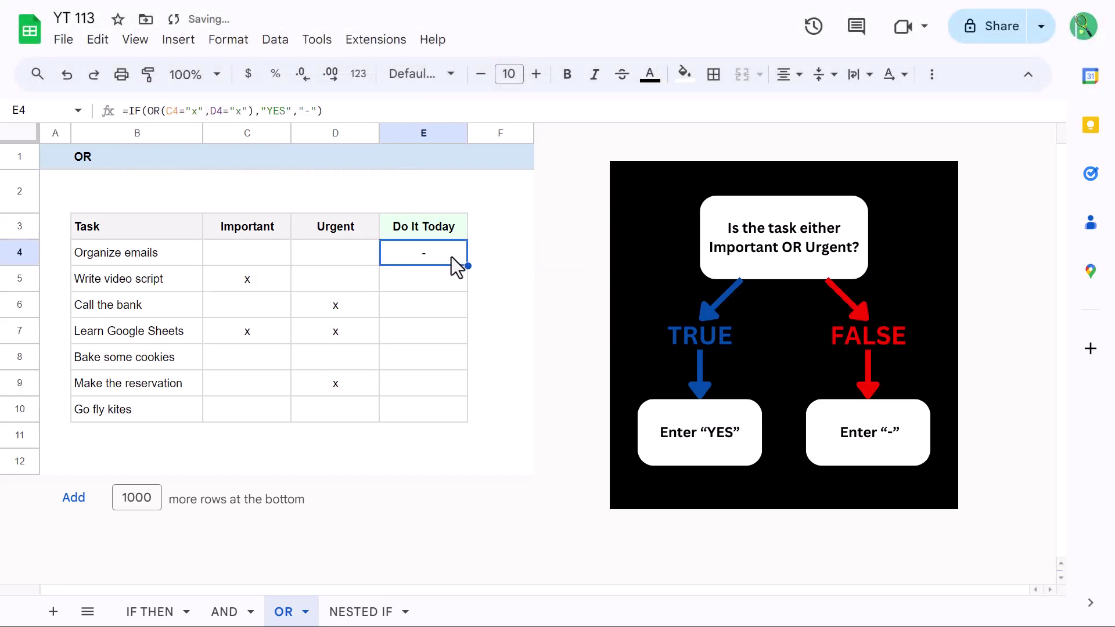
left_click_drag(467, 266, 463, 412)
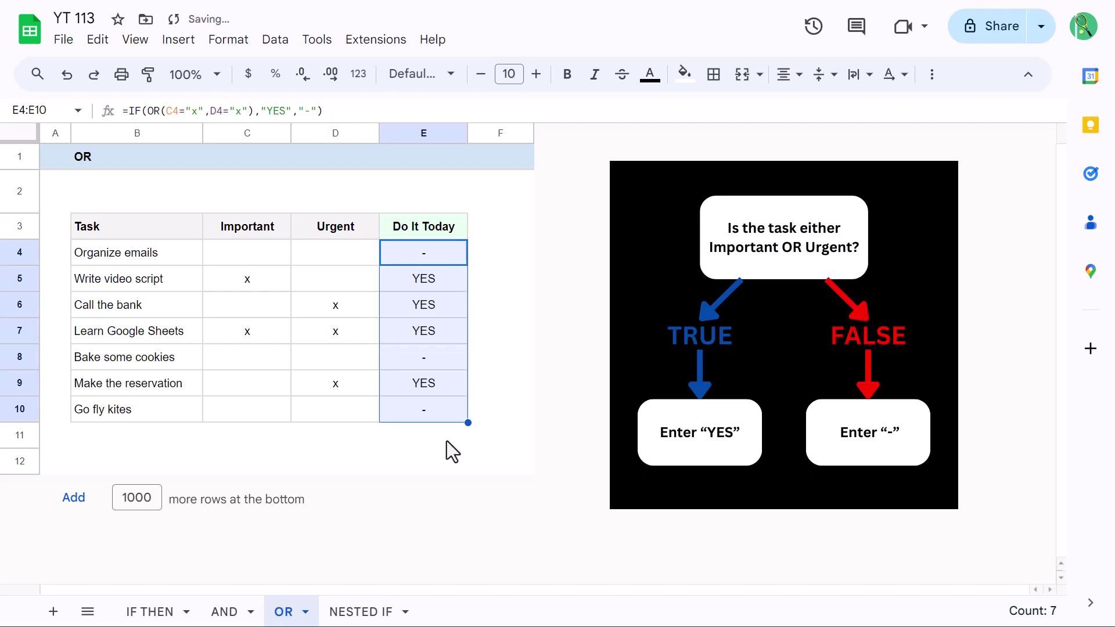
left_click(500, 459)
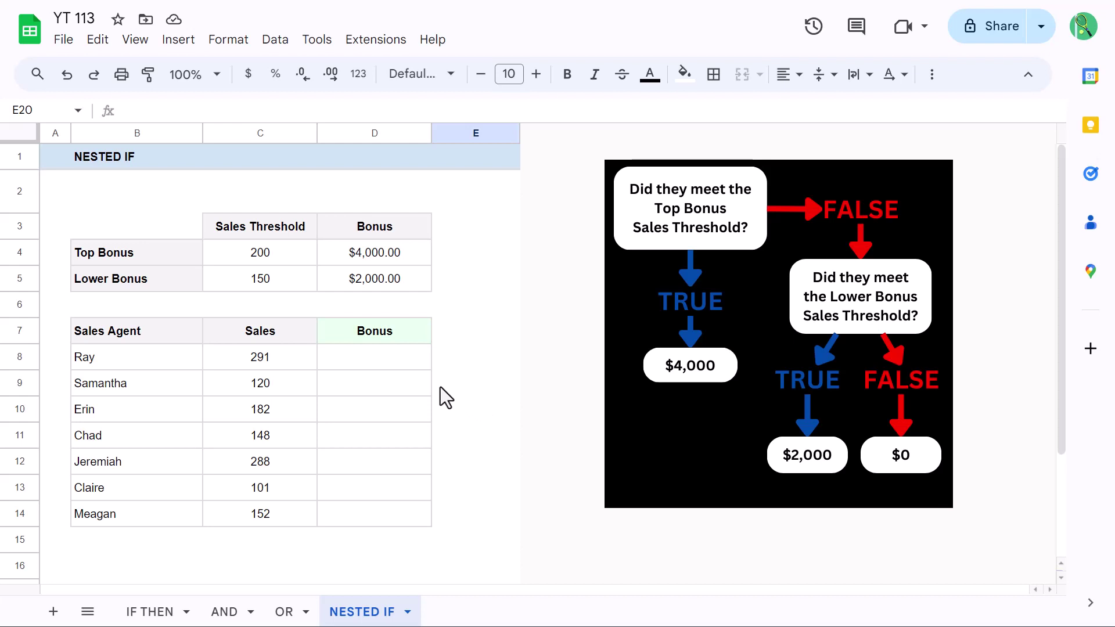
Step: Begin an IF formula in D8 of the NESTED IF sheet testing C8>=C4, with D4 as the true result
left_click(401, 361)
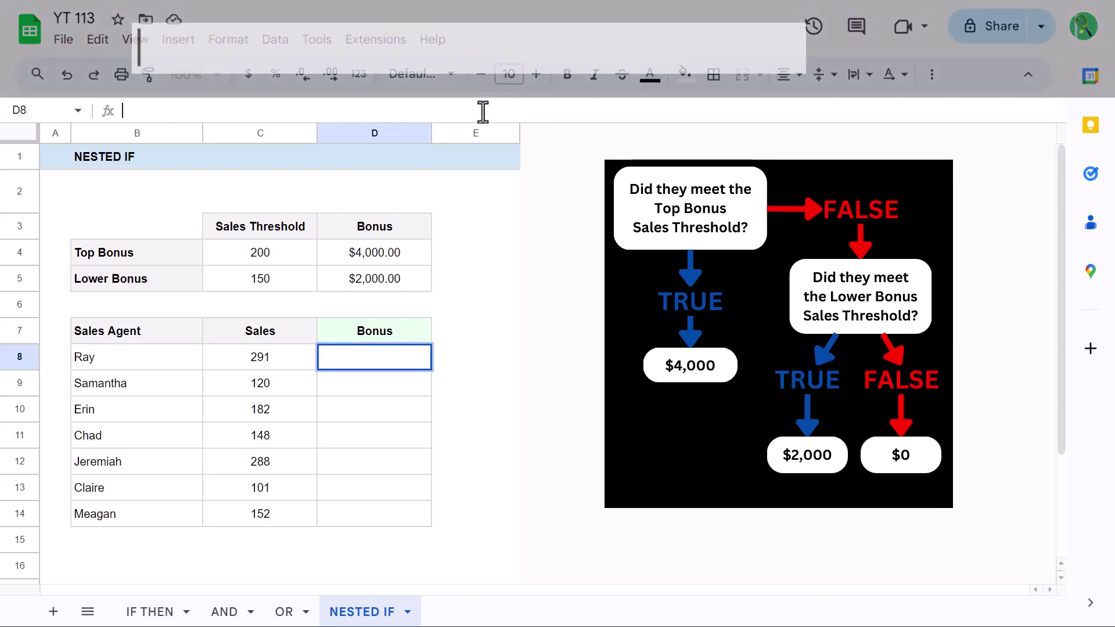
left_click(490, 109)
type("=IF(")
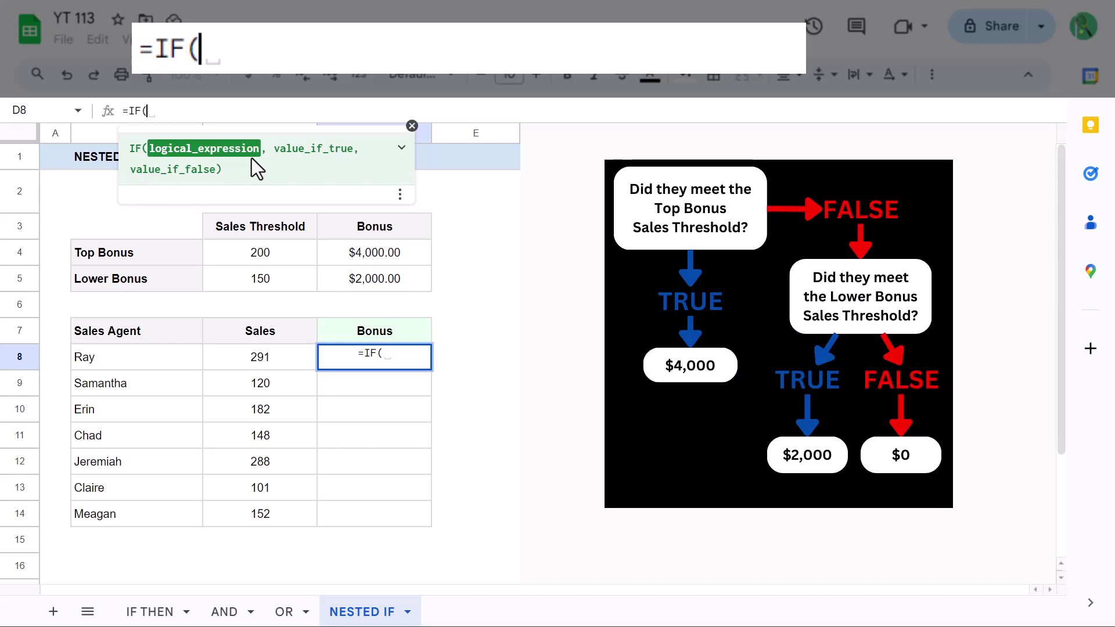
left_click(225, 350)
type(">")
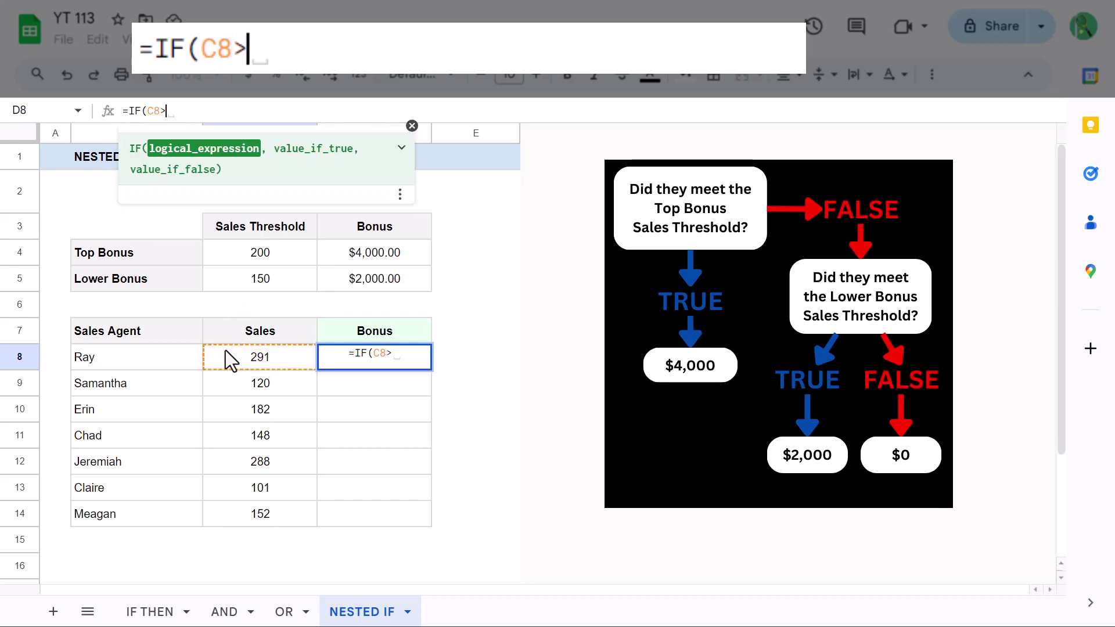
type("=")
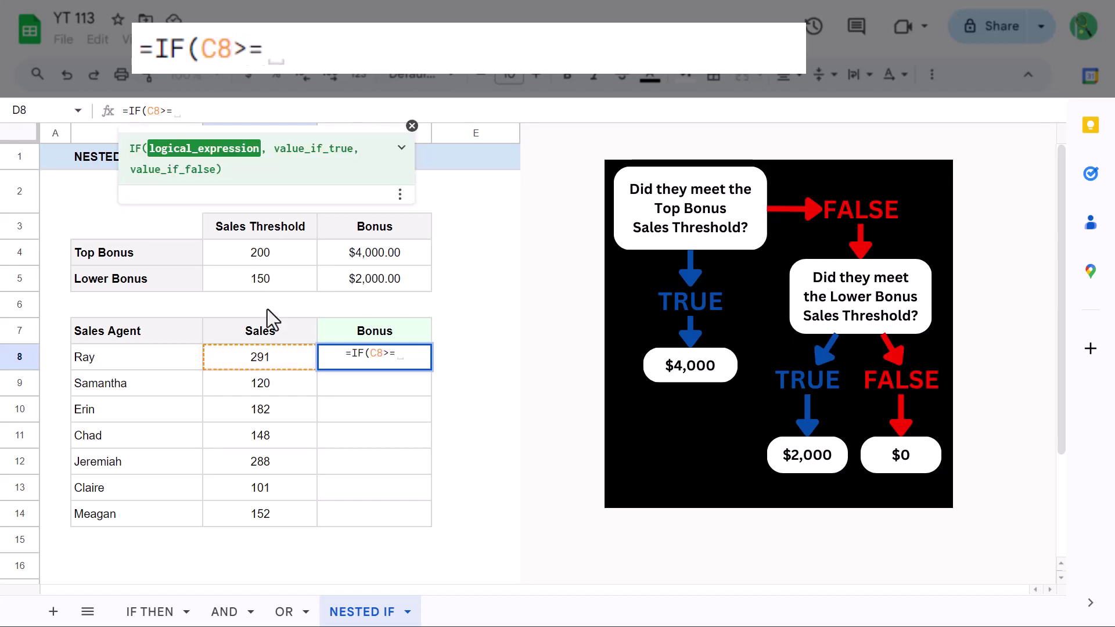
left_click(284, 255)
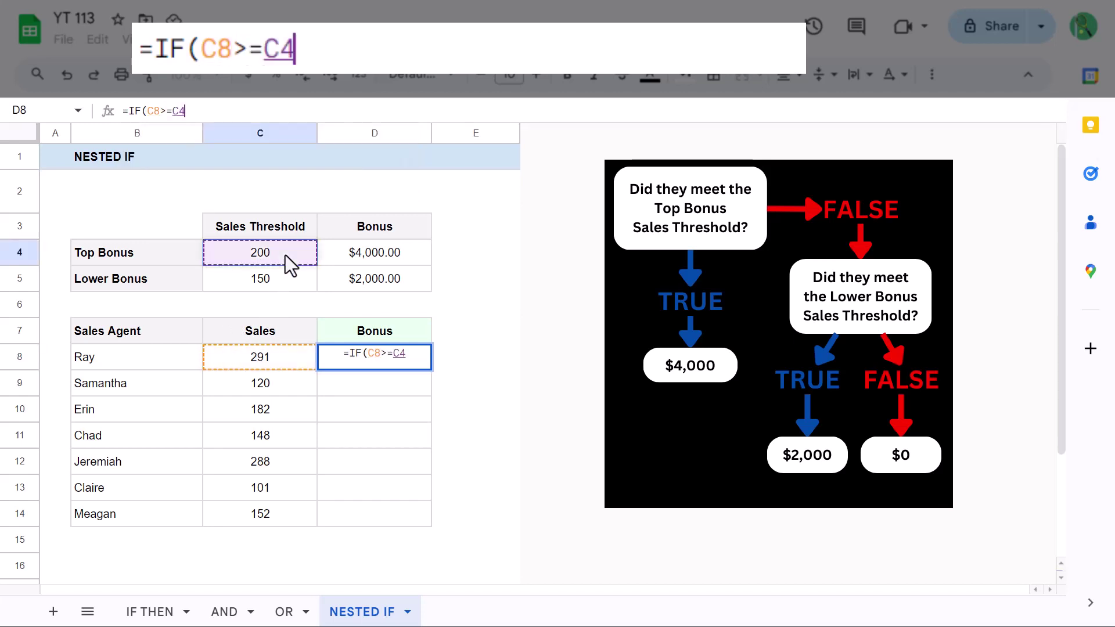
type(",")
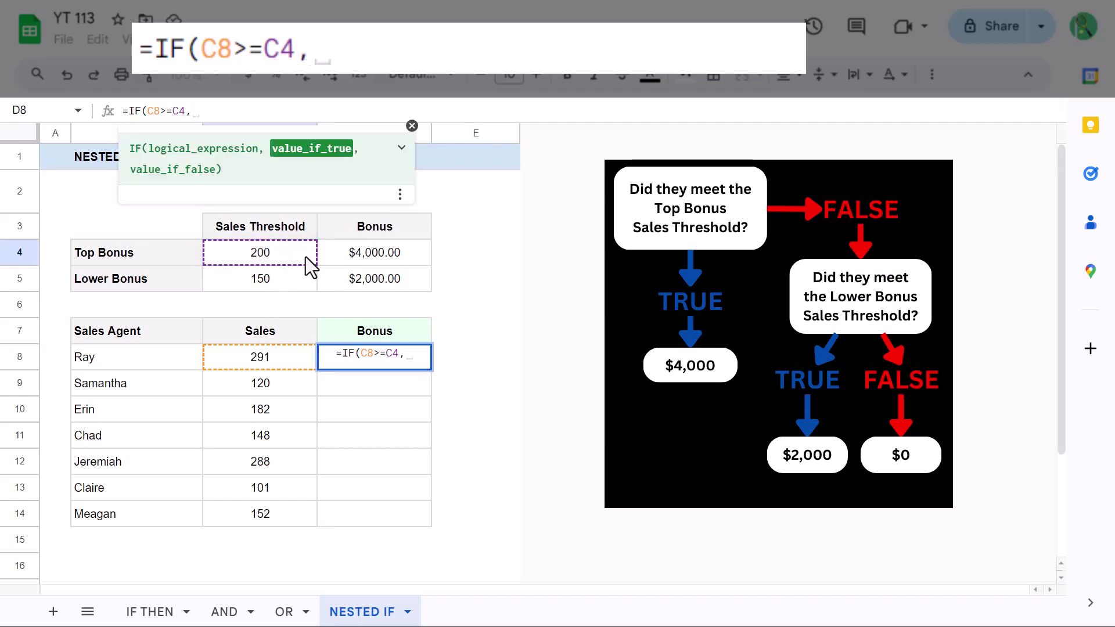
left_click(330, 256)
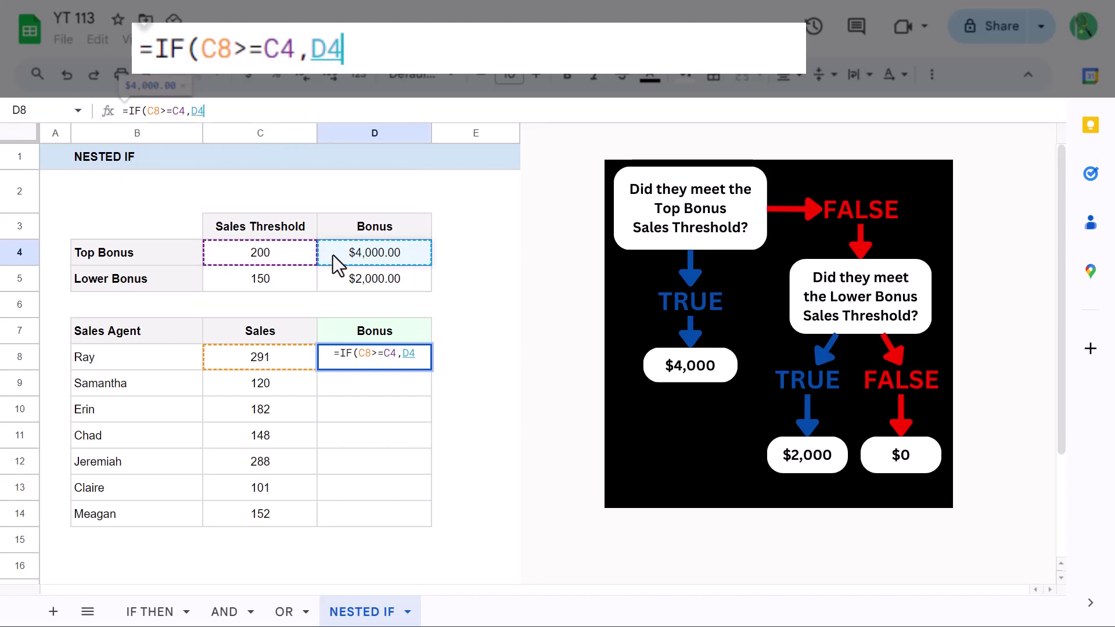
type(",")
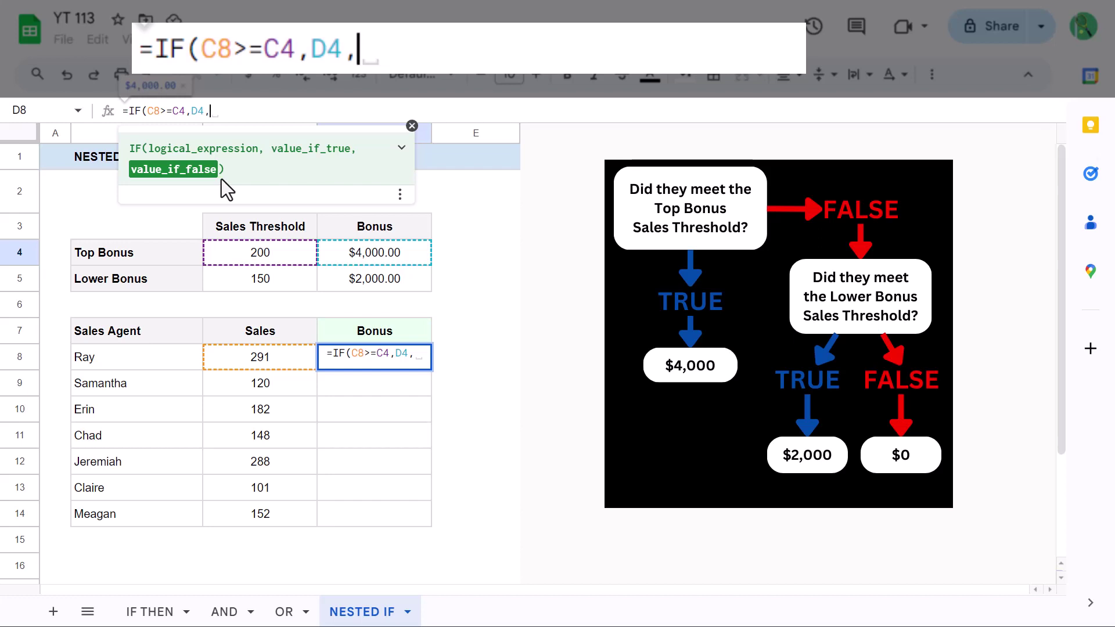
Step: Nest a second IF as the false result of the D8 formula, testing C8>=C5
type("if")
key("Tab")
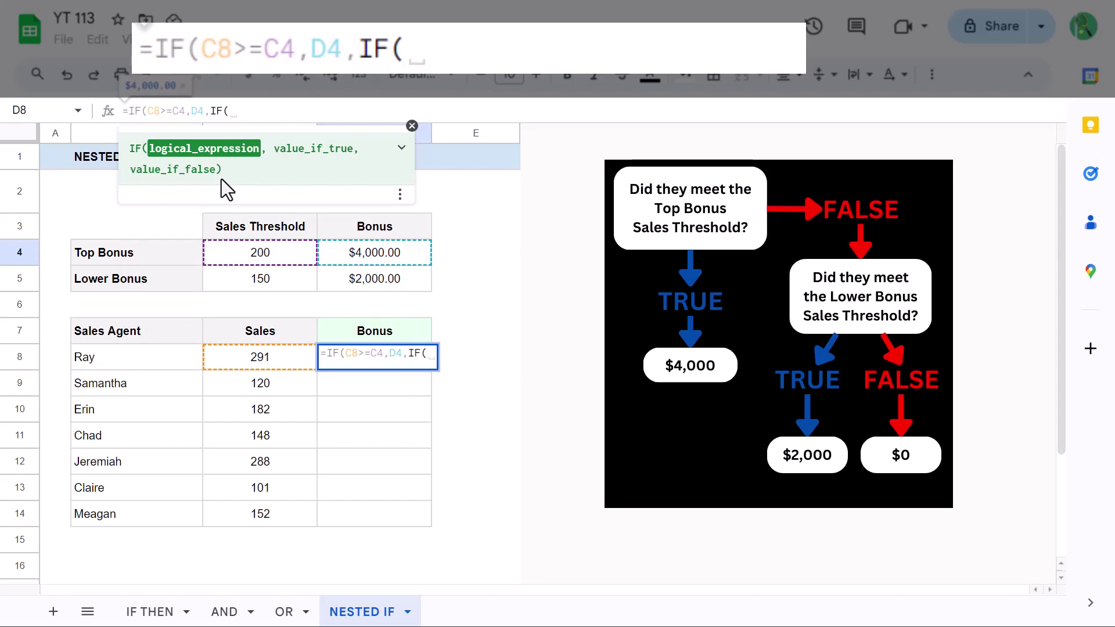
left_click(277, 354)
type(">=")
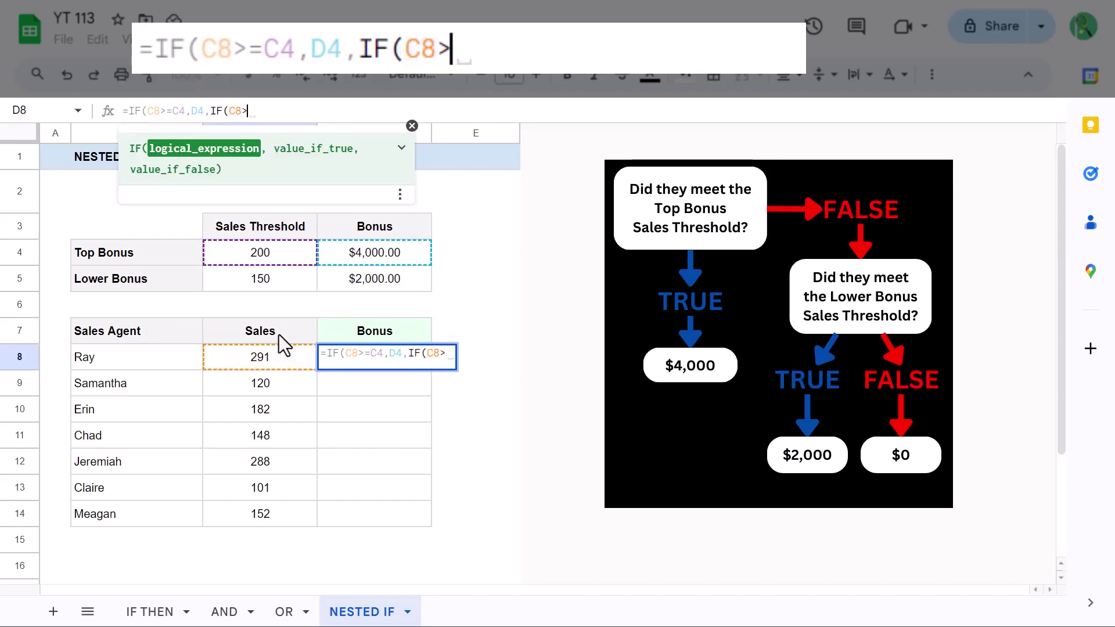
left_click(288, 284)
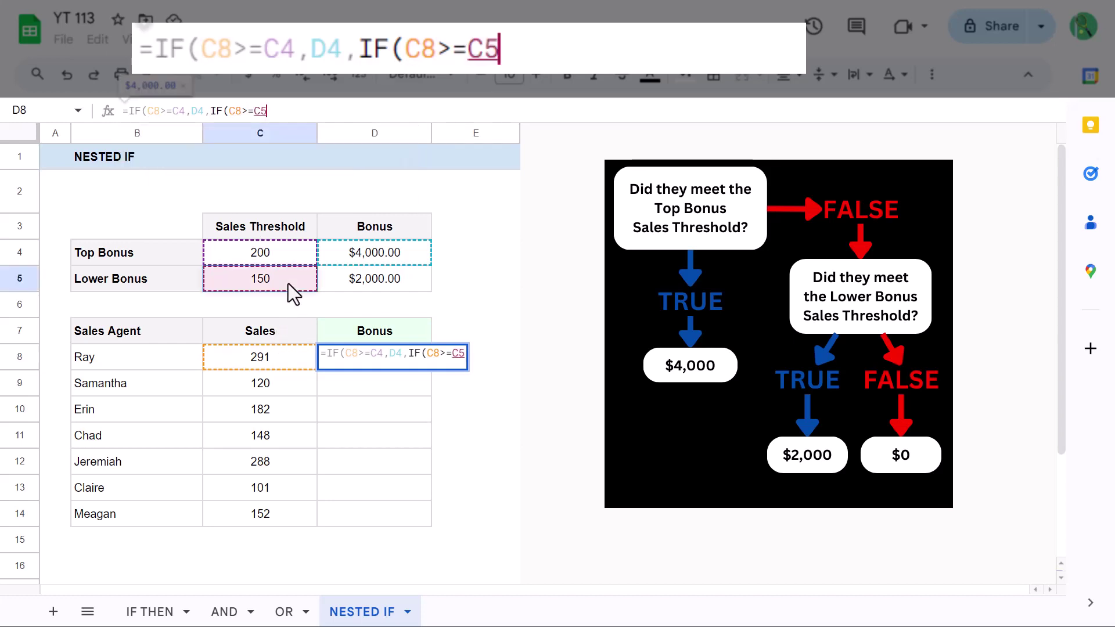
type(",")
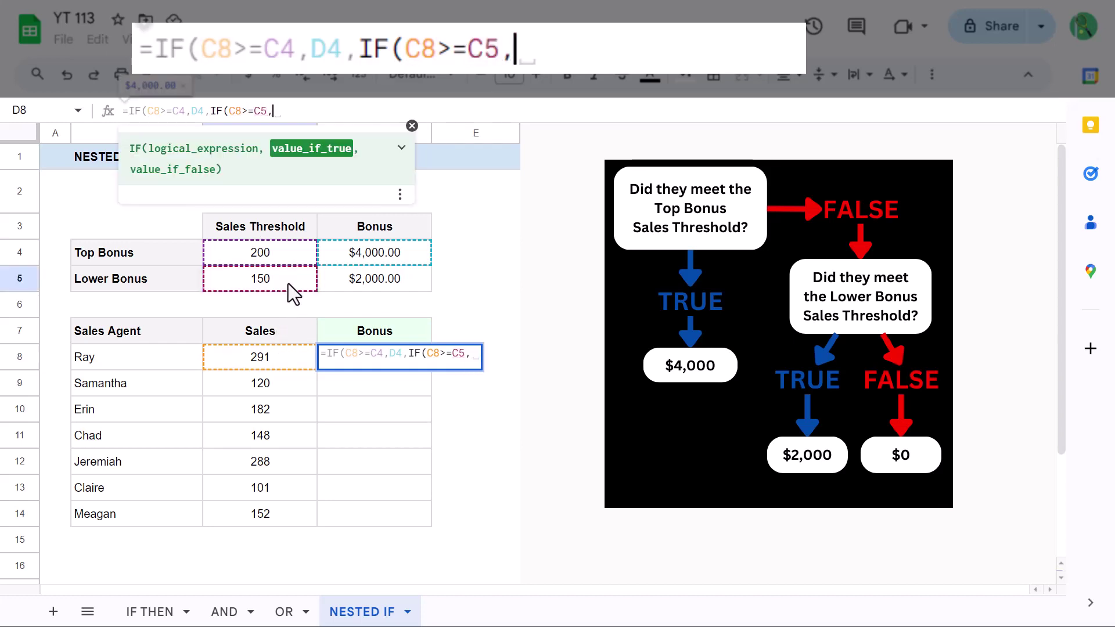
Step: Finish the nested IF in D8 with D5 as the true result and 0 as the false result, closing both functions
left_click(332, 278)
type(", ")
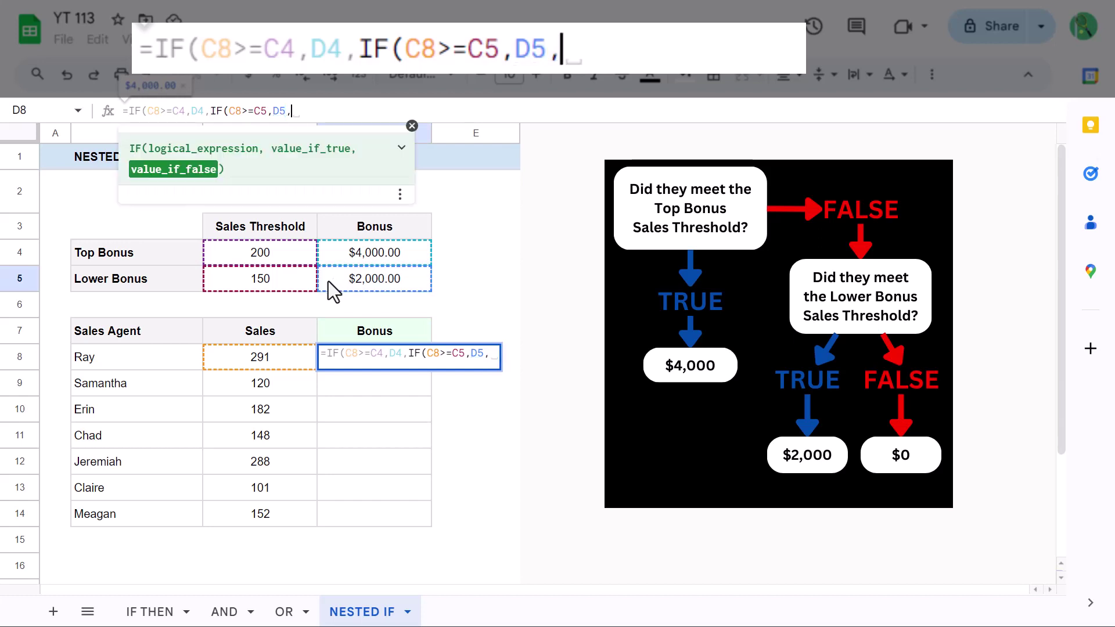
type("0")
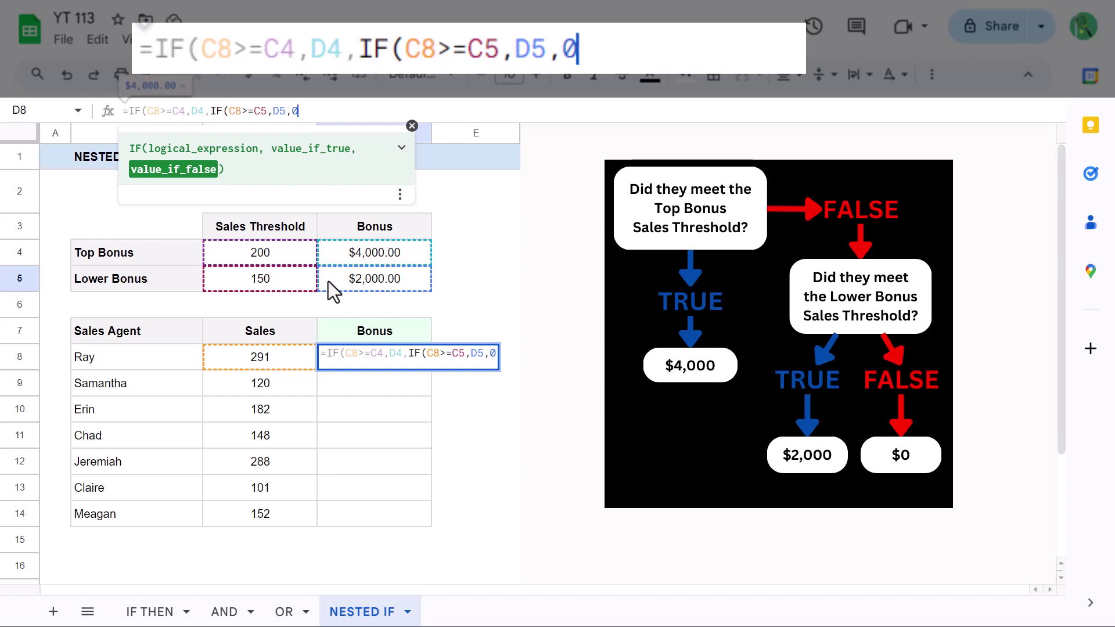
type("))")
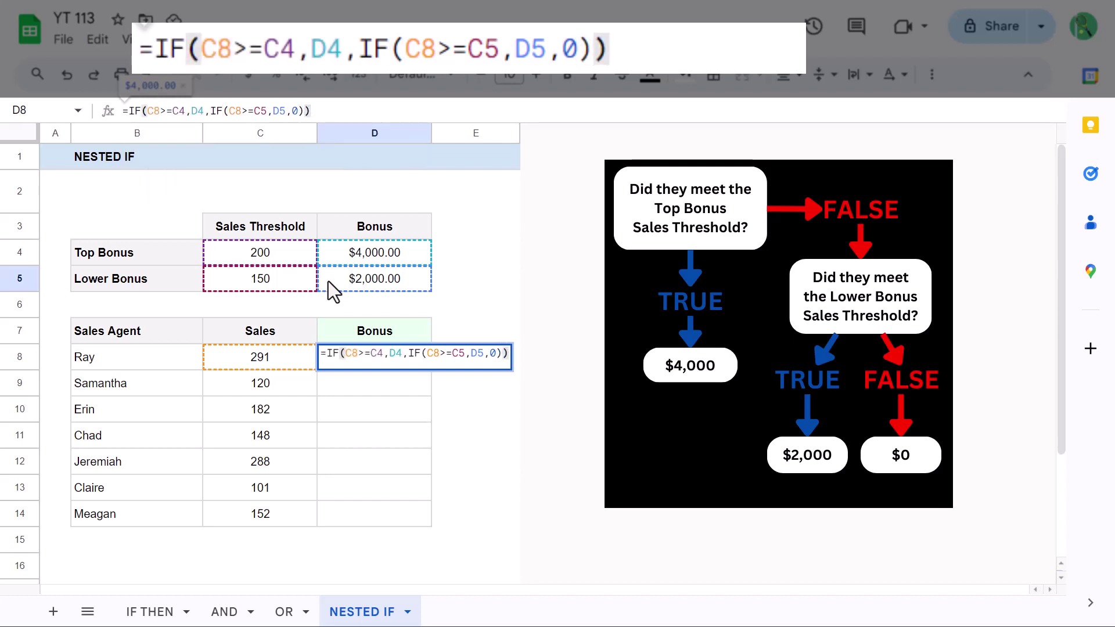
key("Return")
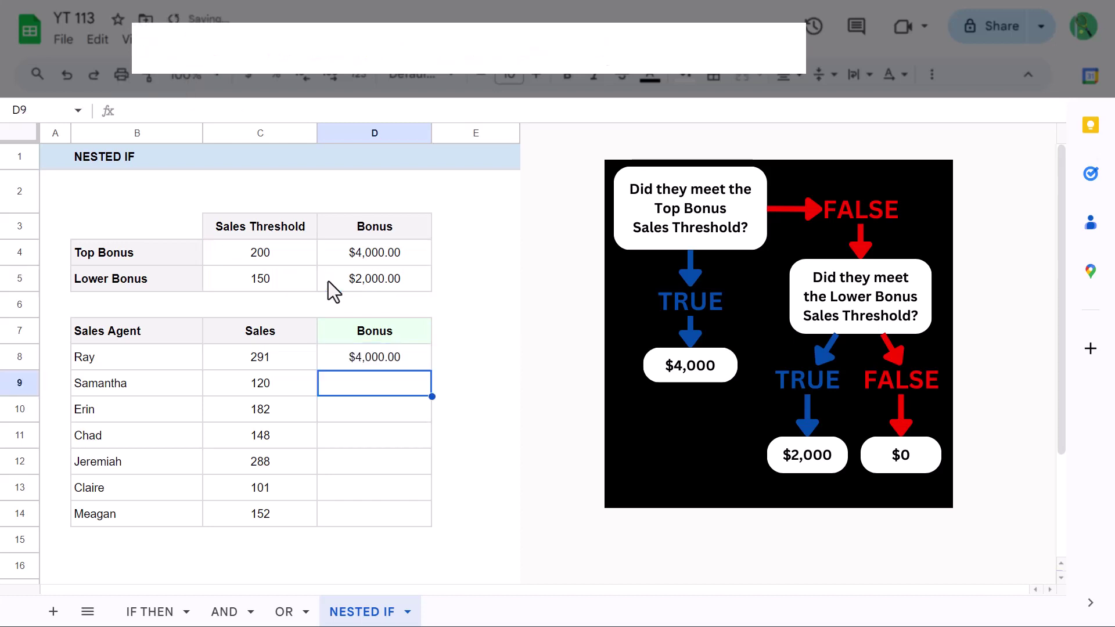
Step: Make the top bonus references in the D8 formula absolute, as $C$4 and $D$4
left_click(332, 355)
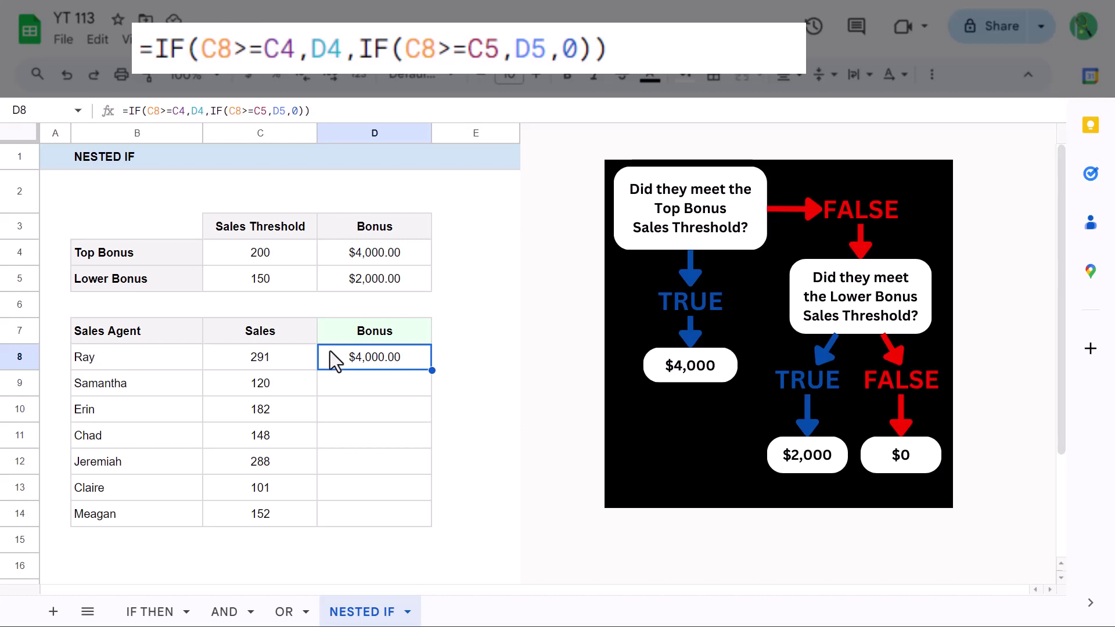
left_click(321, 116)
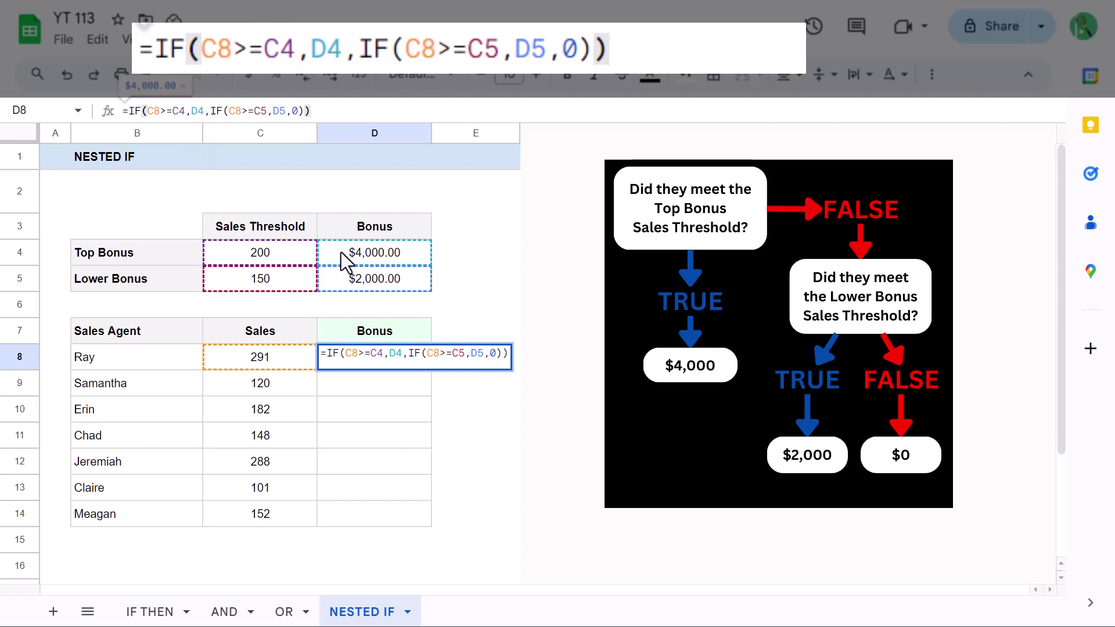
left_click(179, 110)
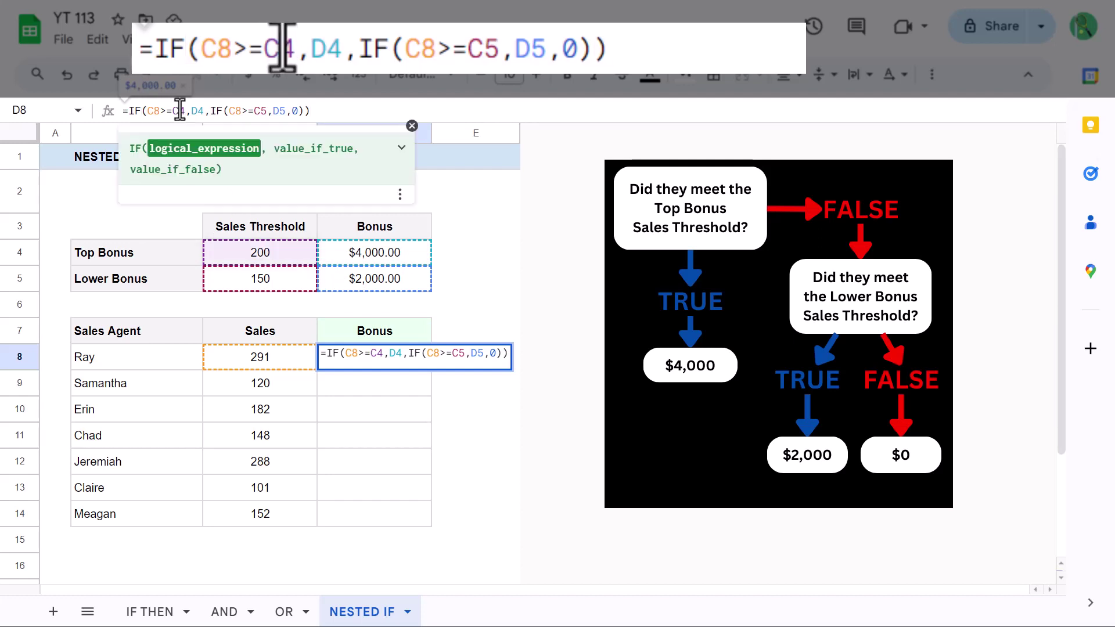
key("F4")
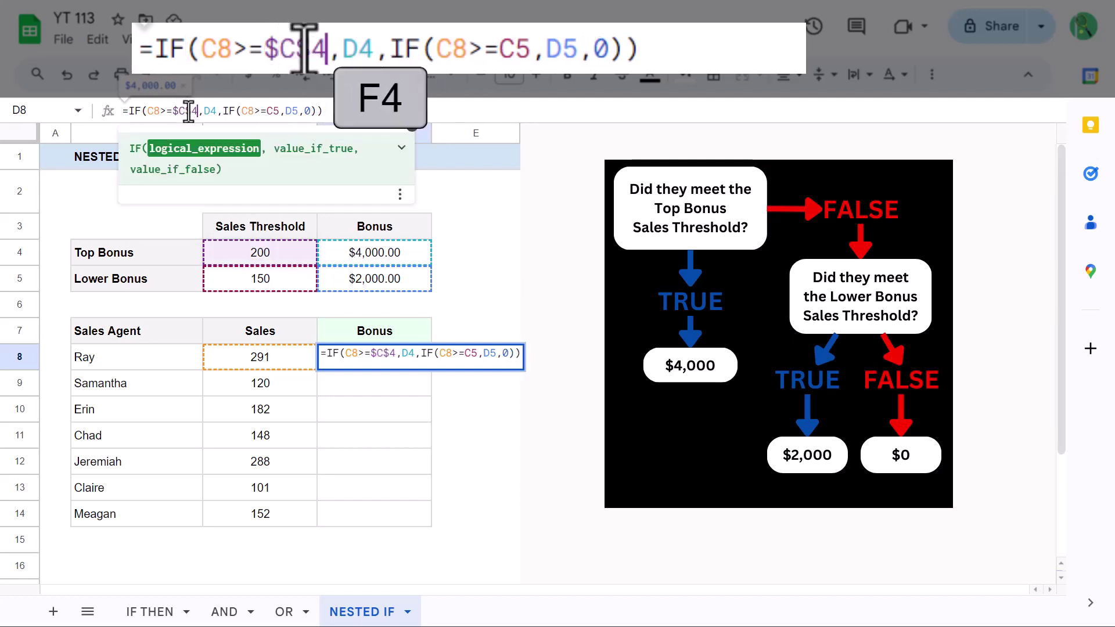
left_click(210, 111)
key("F4")
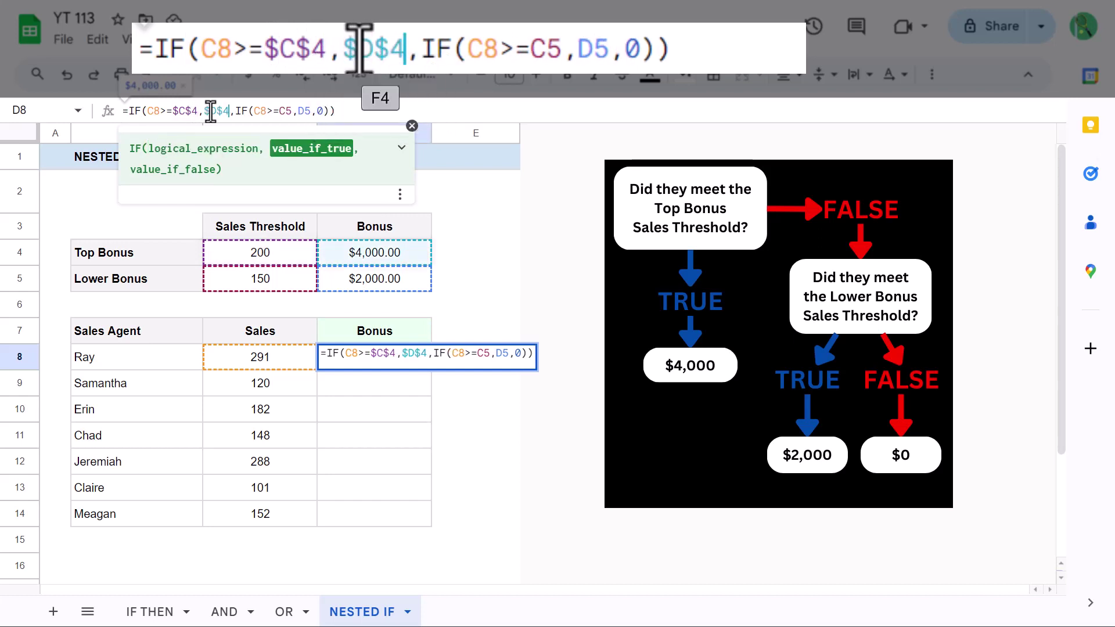
Step: Make the lower bonus references in the D8 formula absolute, as $C$5 and $D$5, and commit the formula
left_click(285, 112)
key("F4")
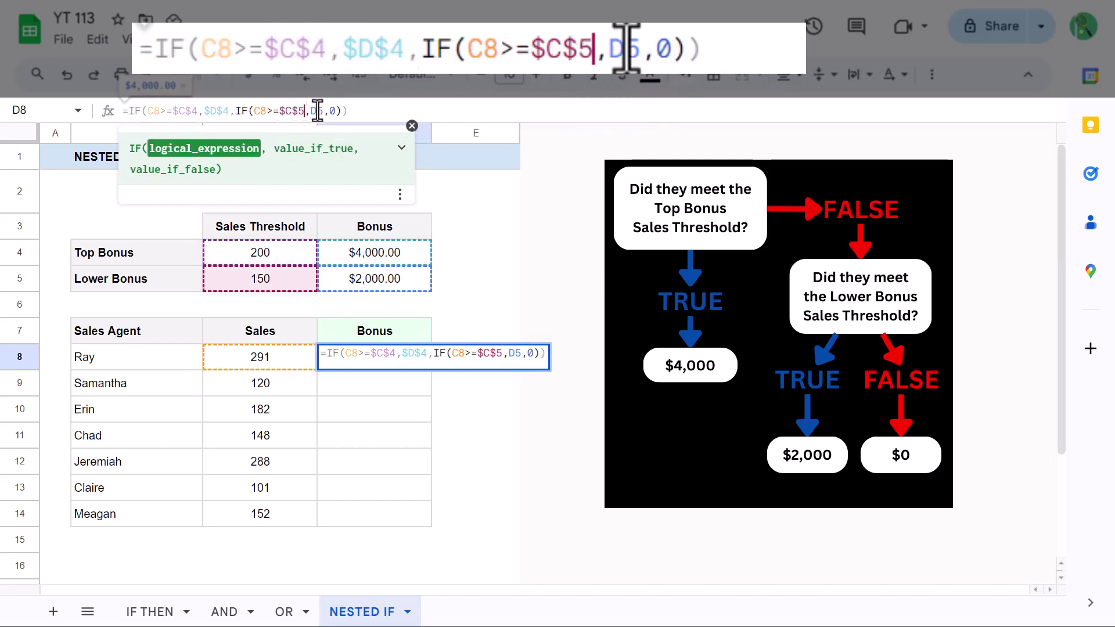
left_click(314, 111)
key("F4")
left_click(373, 110)
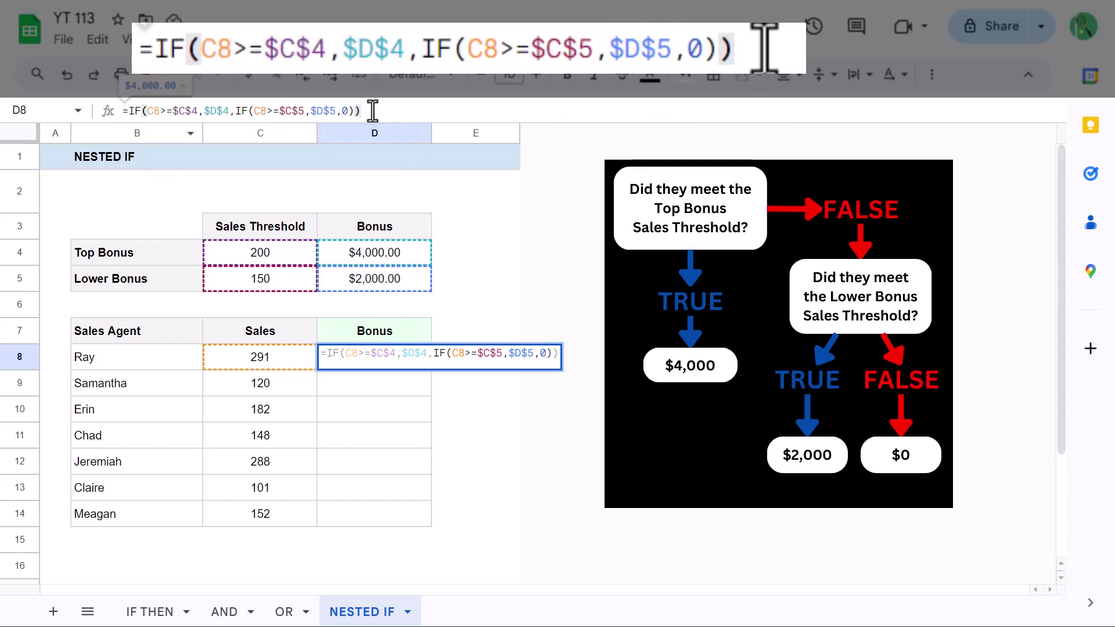
key("Return")
Step: Copy the D8 formula down the sales agents' Bonus column through D14
left_click(426, 364)
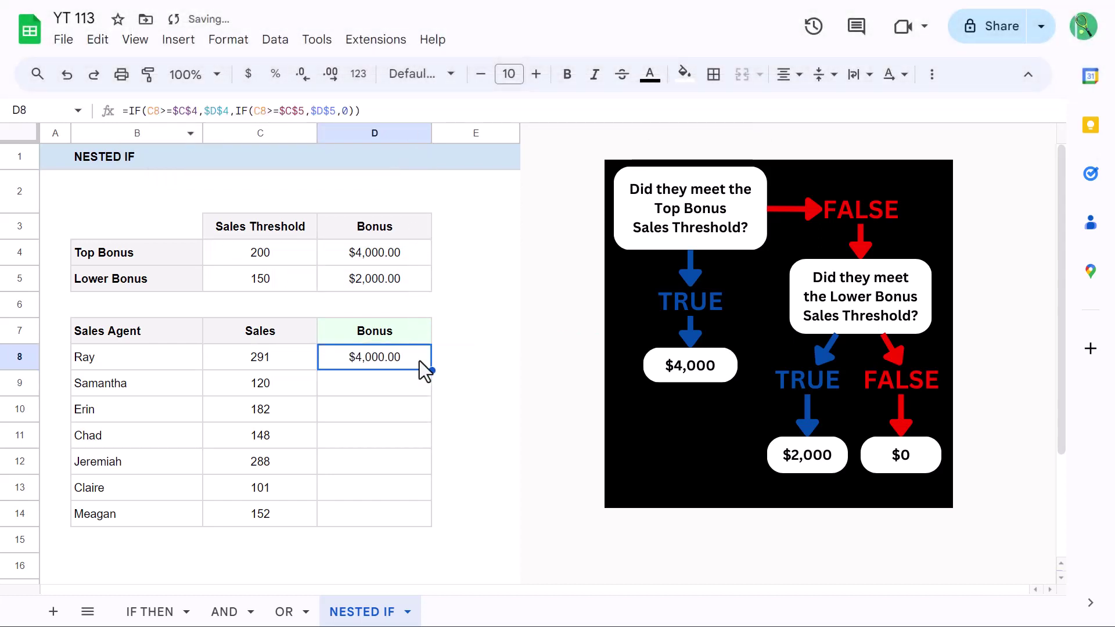
left_click_drag(431, 368, 420, 520)
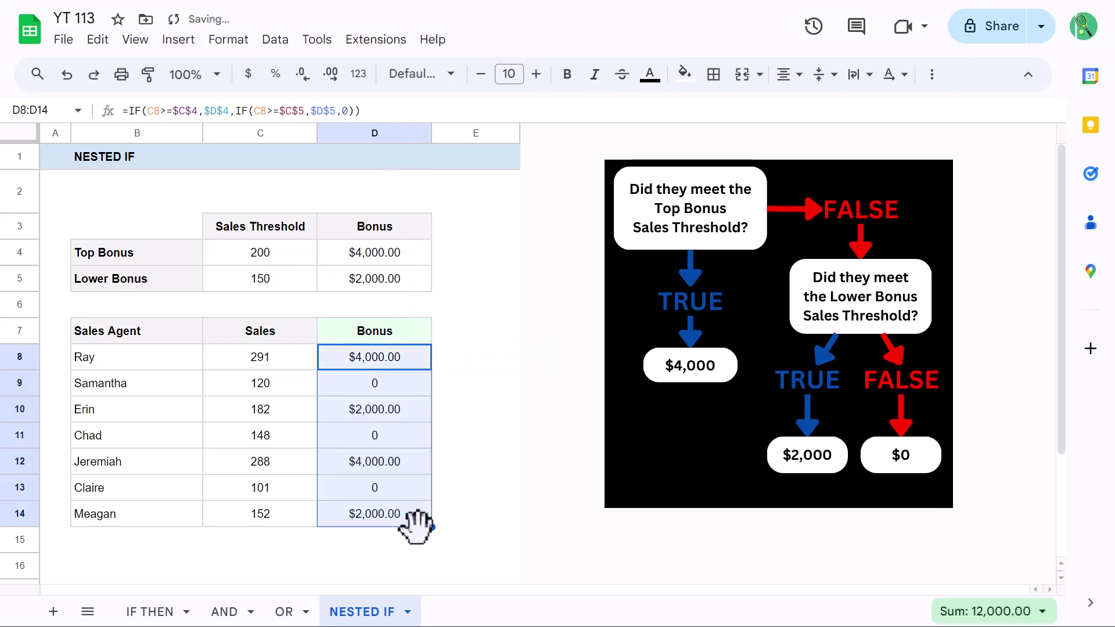
left_click(471, 575)
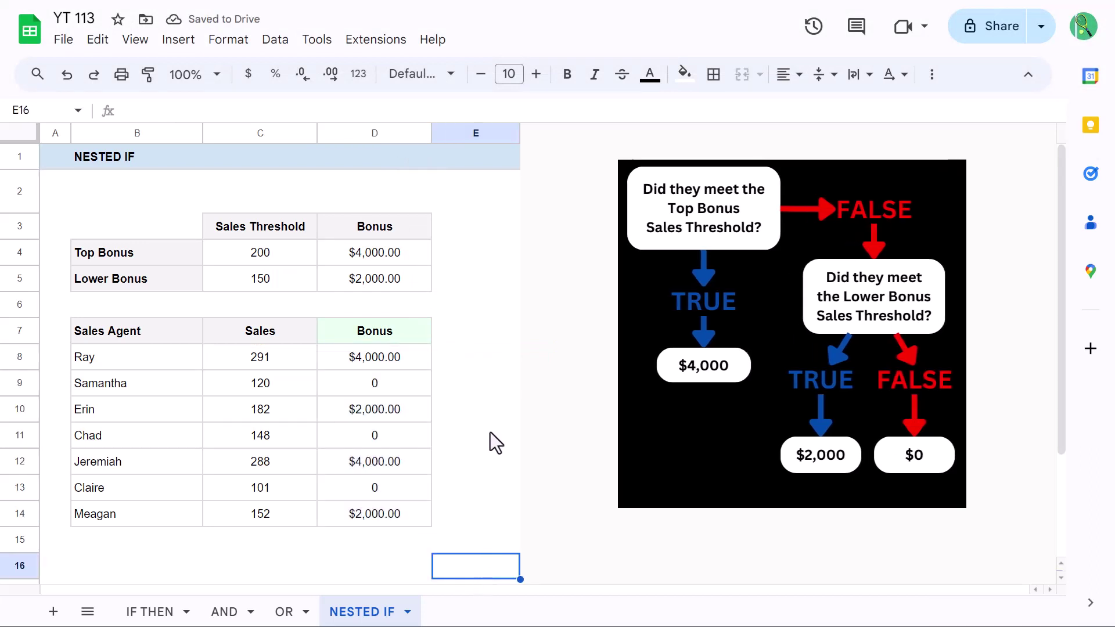